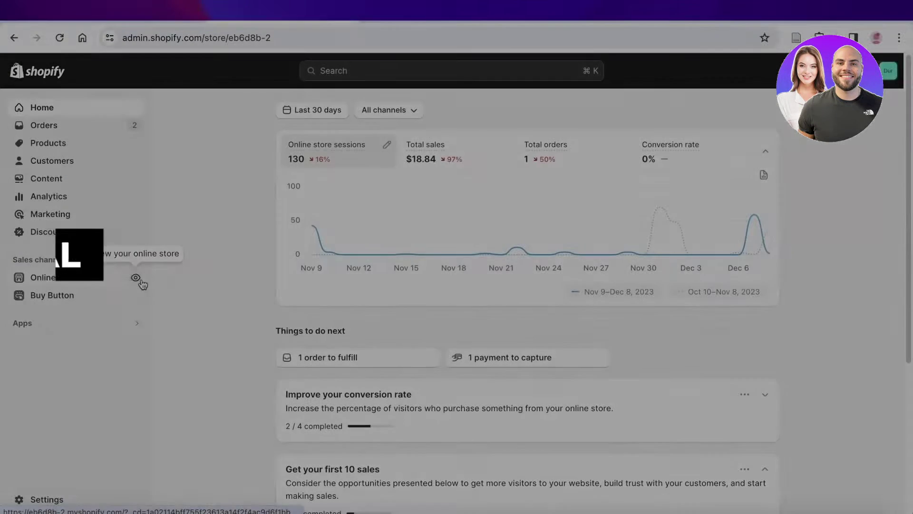
- Preview the live storefront in a new tab, then return to the store admin
click(142, 282)
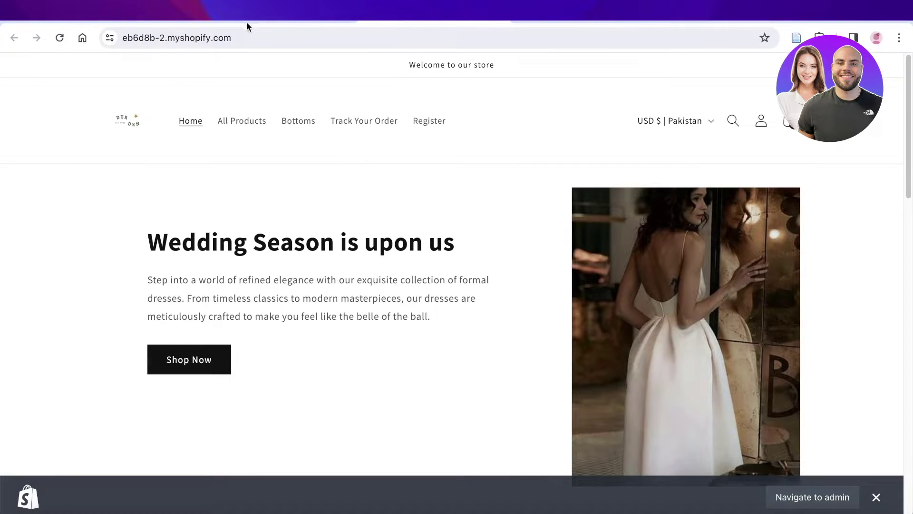
scroll(332, 148, down, 7)
scroll(310, 129, up, 7)
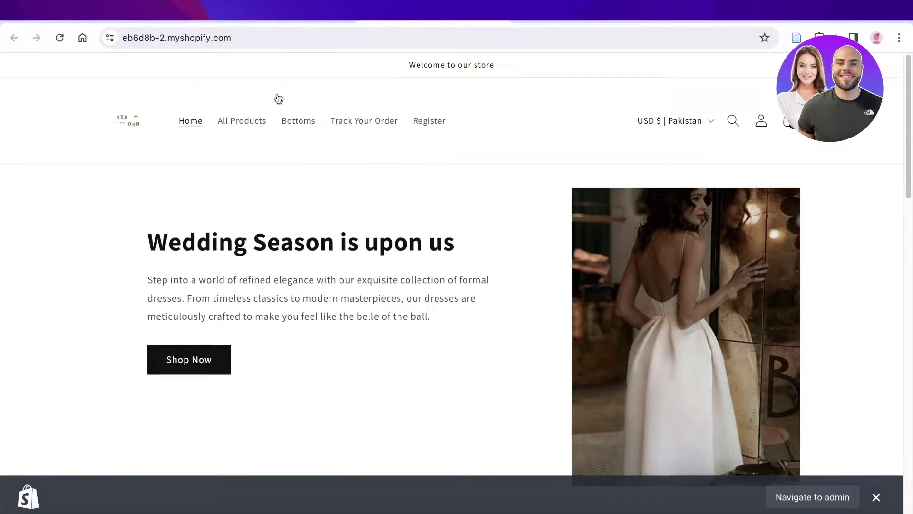
click(283, 20)
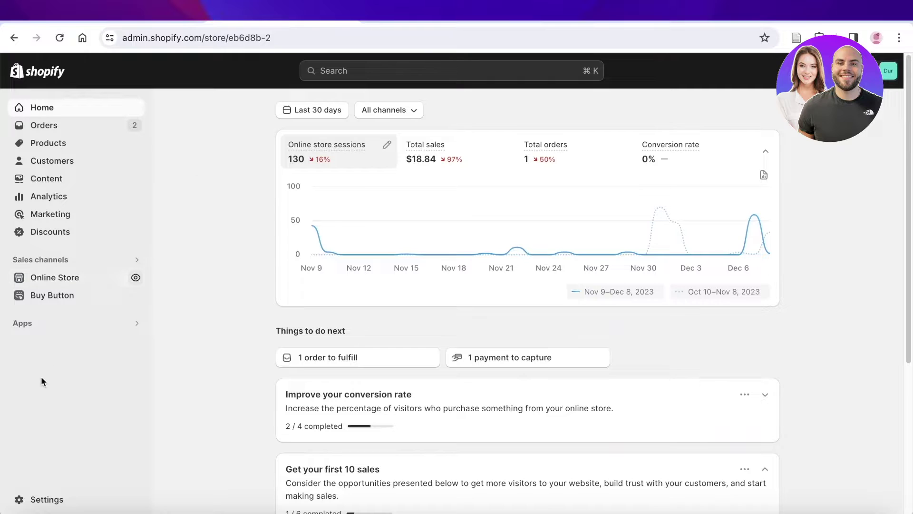
click(399, 23)
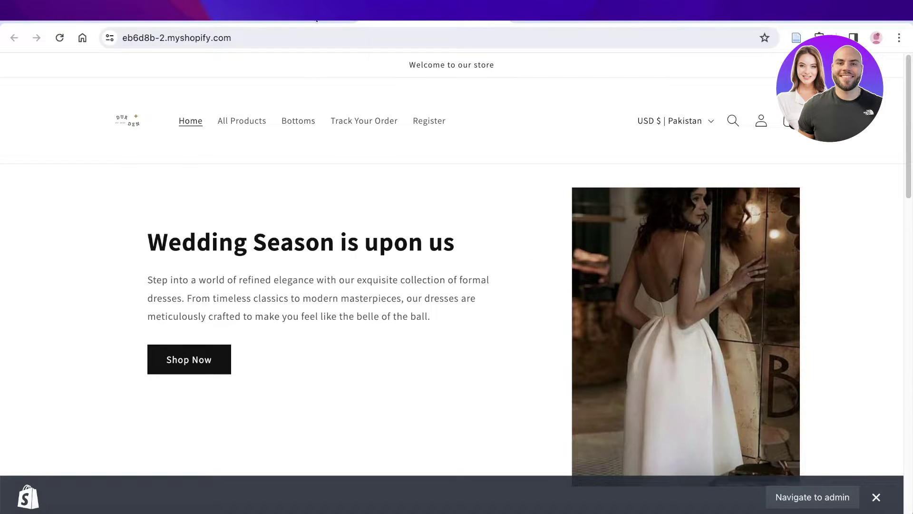
click(284, 20)
- In Online Store Preferences, toggle password protection off and back on, keeping the store restricted
click(67, 277)
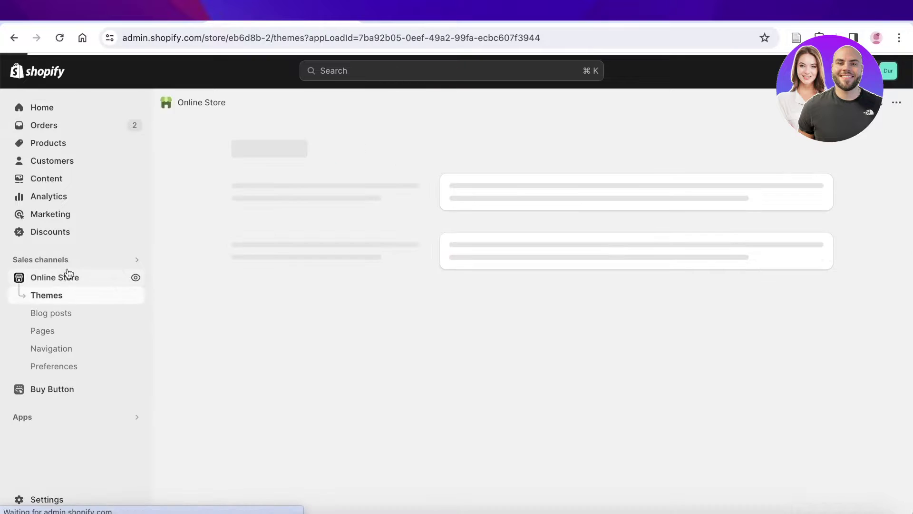
click(75, 365)
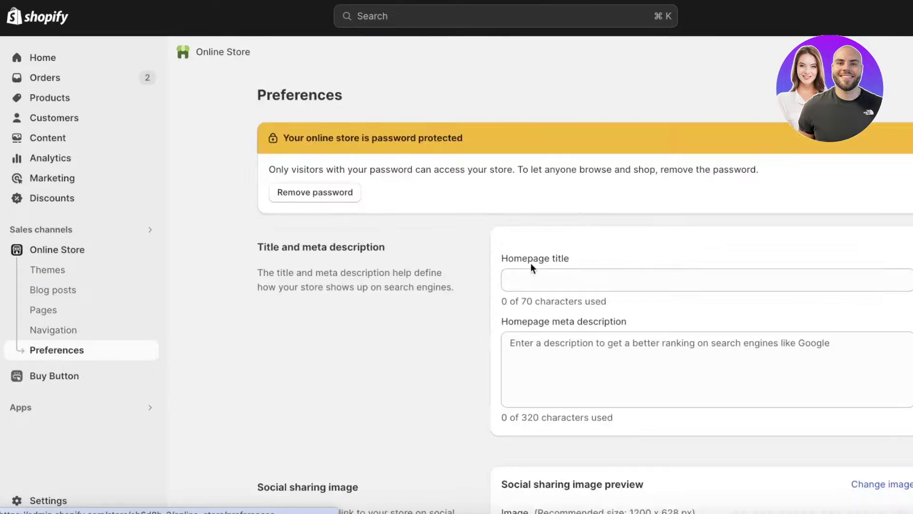
scroll(535, 267, down, 15)
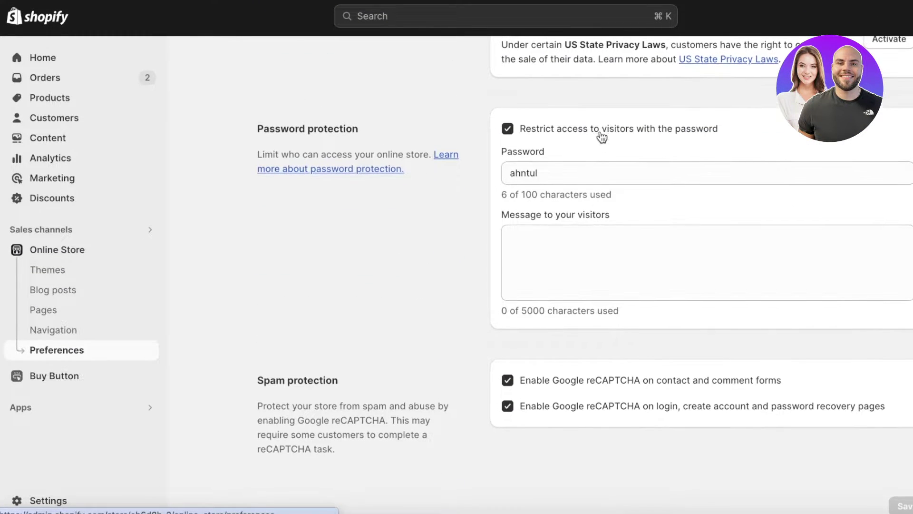
click(601, 129)
click(601, 130)
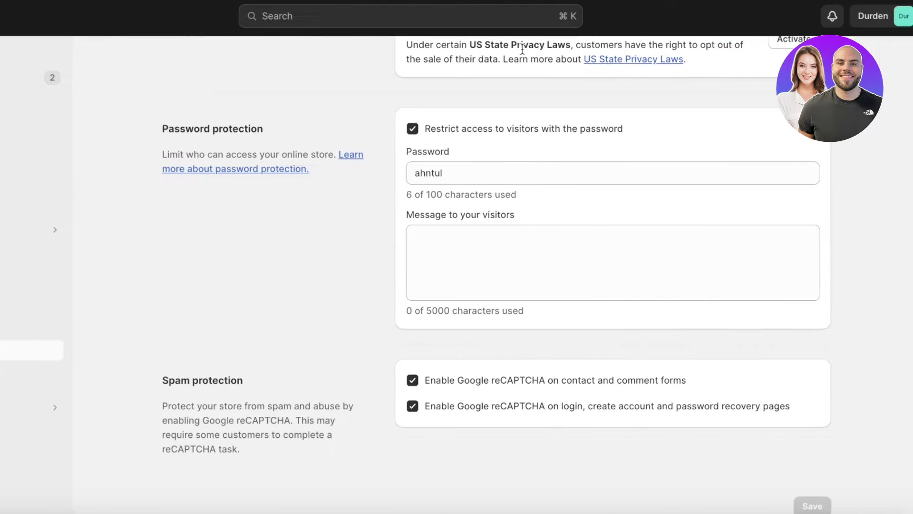
scroll(594, 179, up, 10)
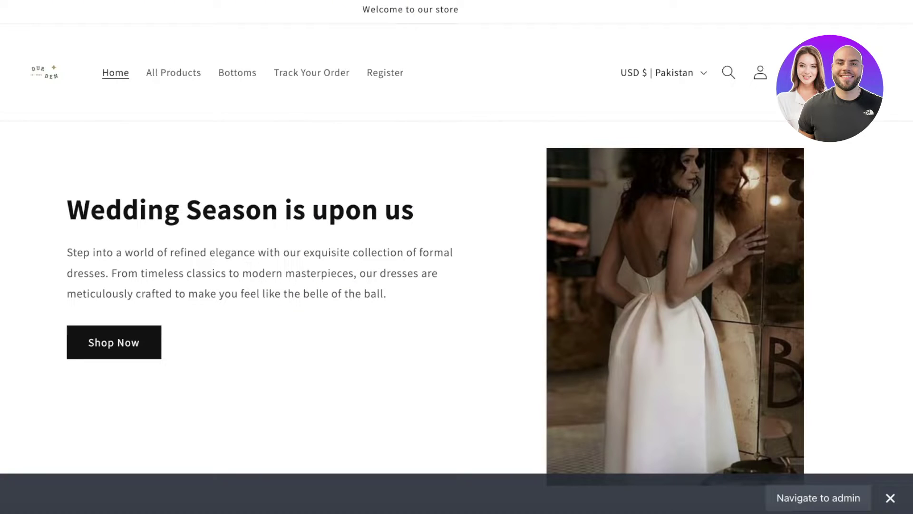
- Load the store's URL in a new incognito window to view it as a logged-out visitor
right_click(348, 1)
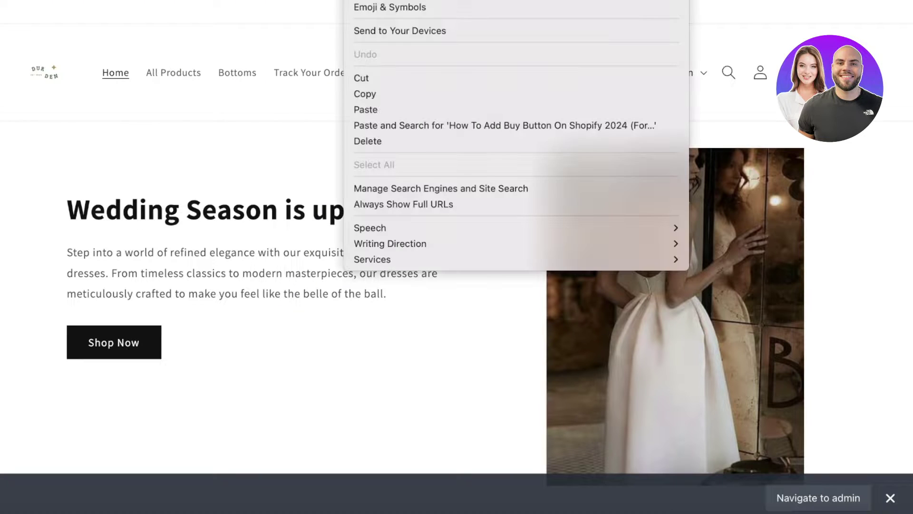
key(Escape)
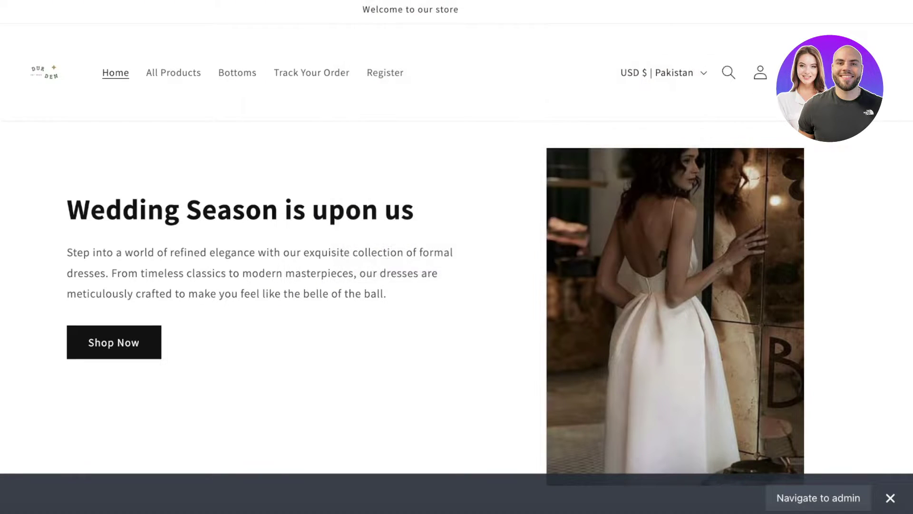
click(904, 1)
click(781, 40)
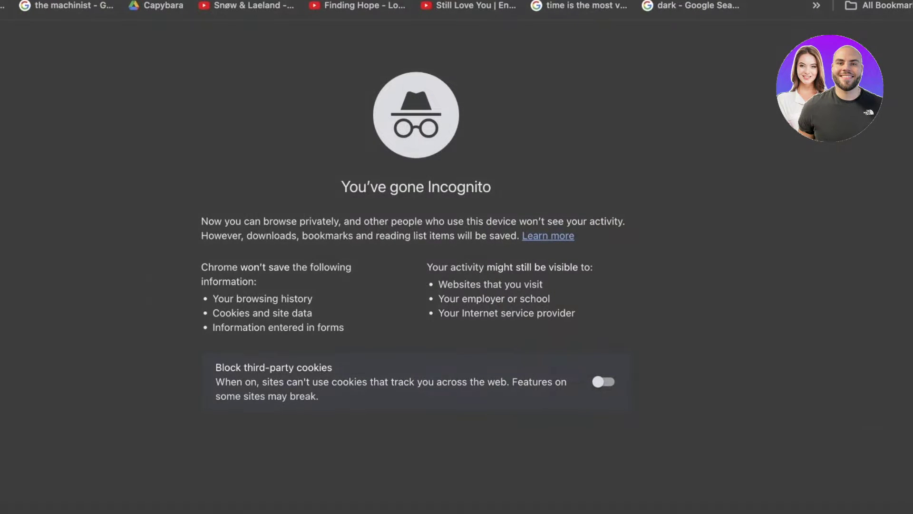
text(https://ebbd8b-2.myshopify.com)
key(Return)
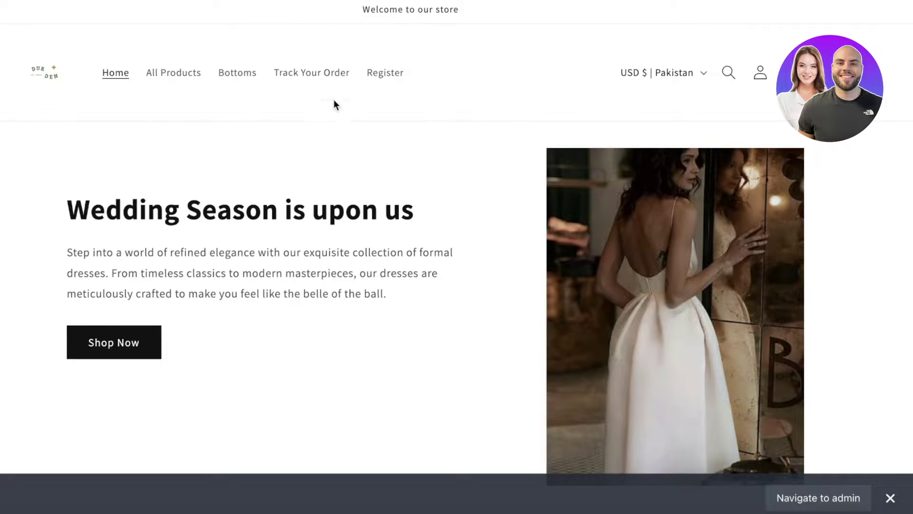
scroll(328, 90, down, 3)
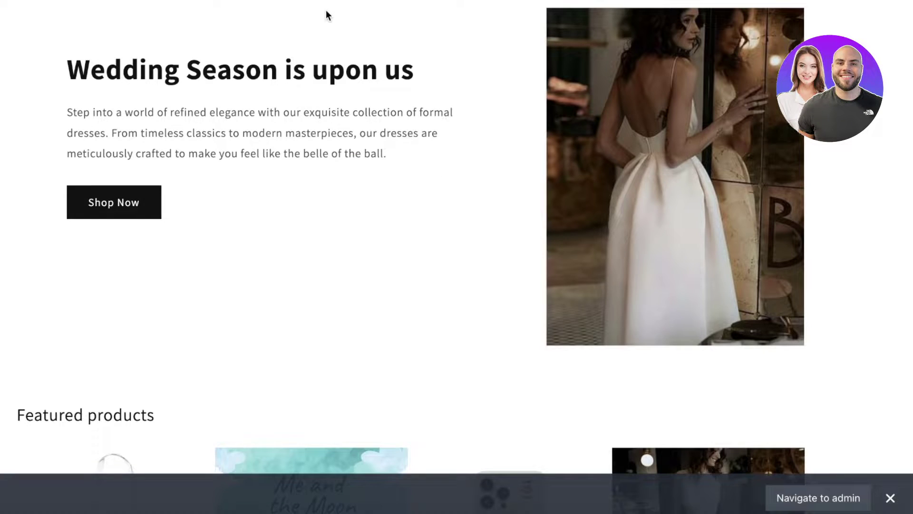
scroll(327, 7, up, 3)
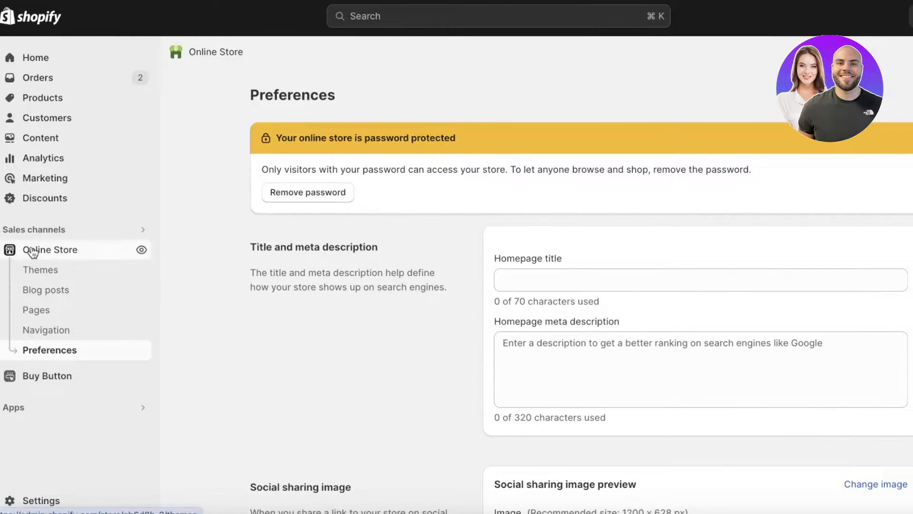
- Visit Themes, then uncheck and recheck Restrict access under Password protection in Preferences
click(32, 252)
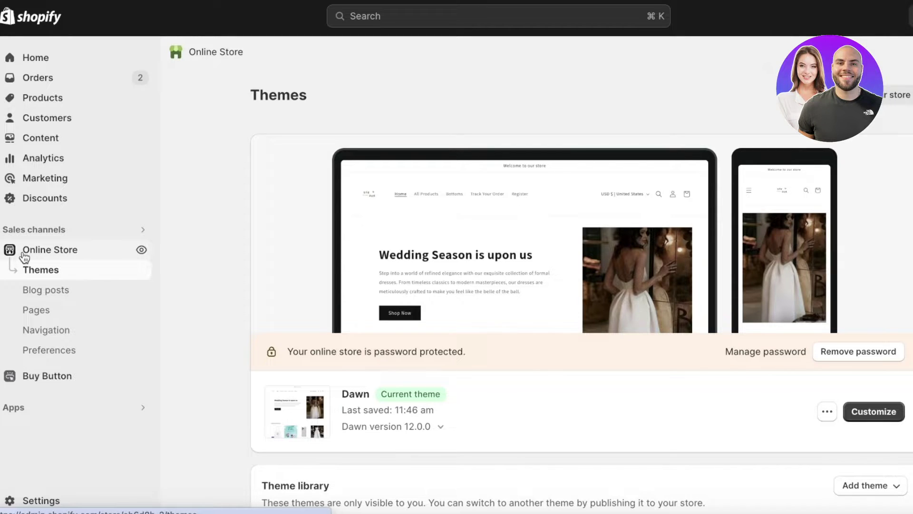
click(38, 353)
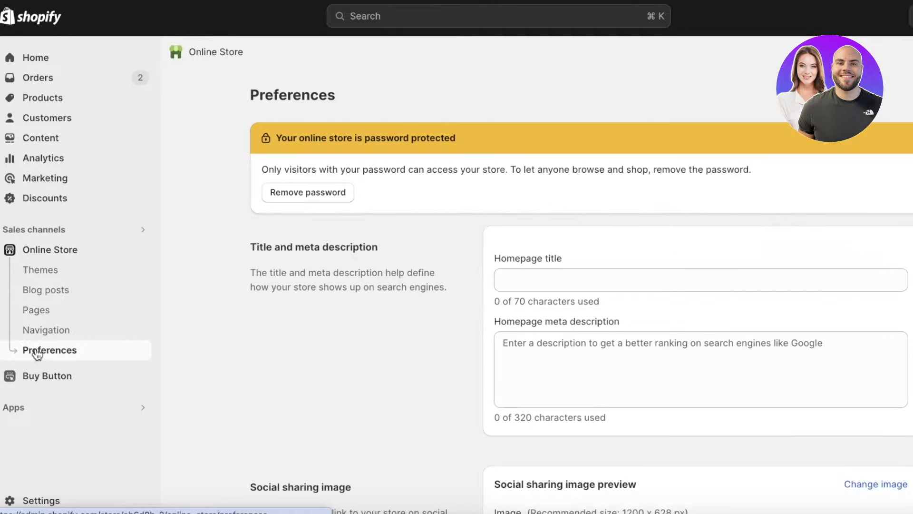
scroll(620, 153, down, 10)
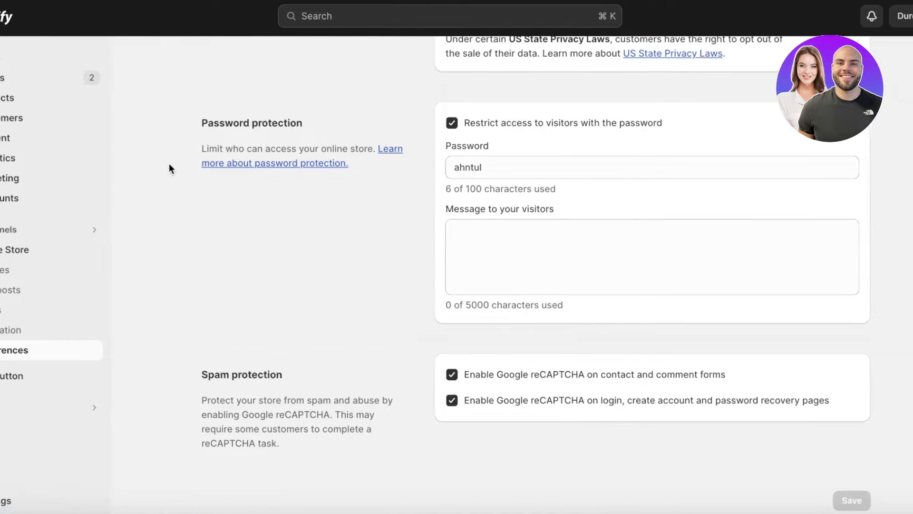
click(434, 123)
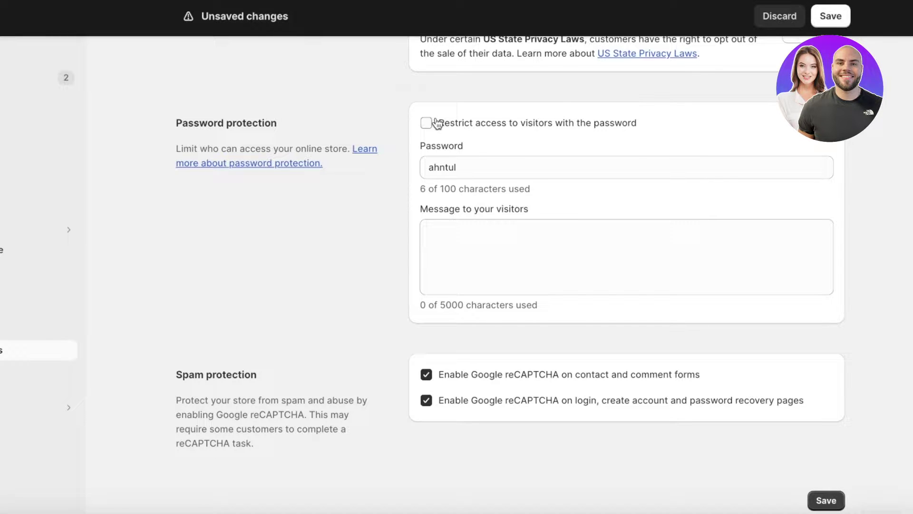
click(434, 123)
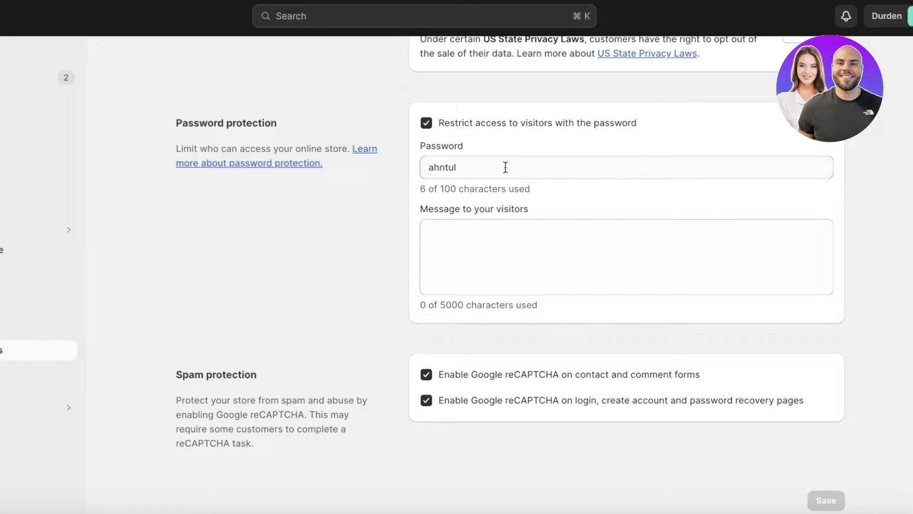
scroll(230, 237, up, 15)
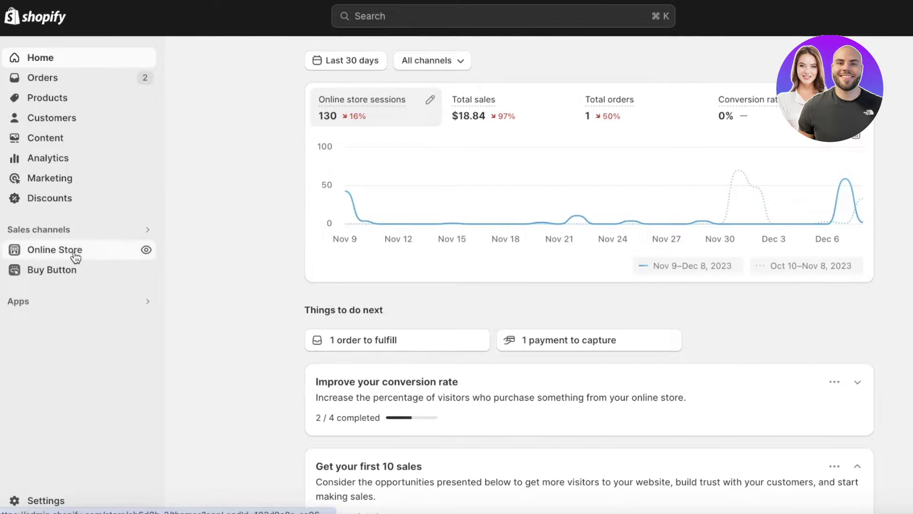
- Go to Online Store Themes and start customizing the current Dawn theme
click(76, 257)
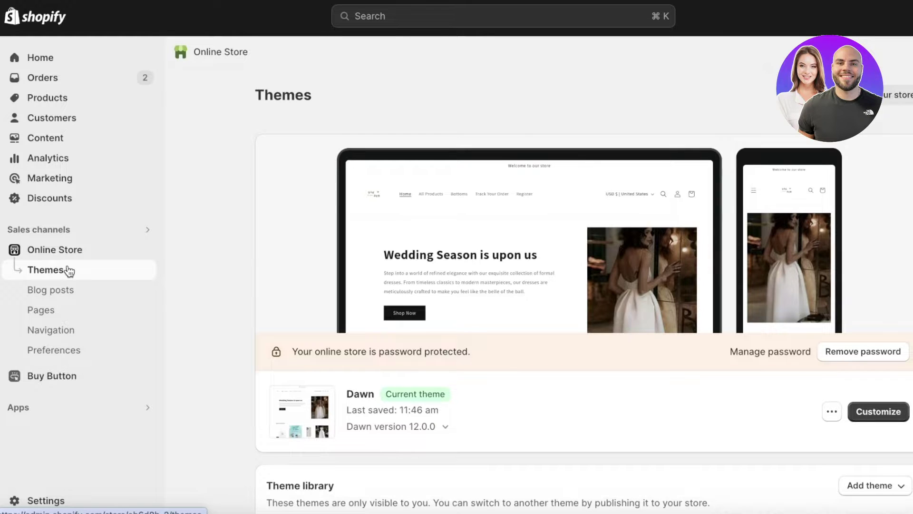
click(878, 412)
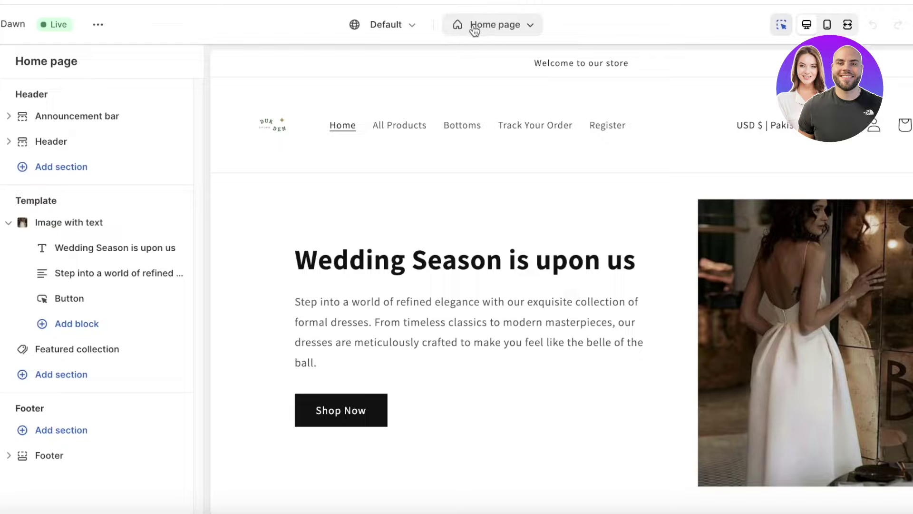
- Switch the editor to the Password template under Others, selecting its email signup banner and header
click(535, 32)
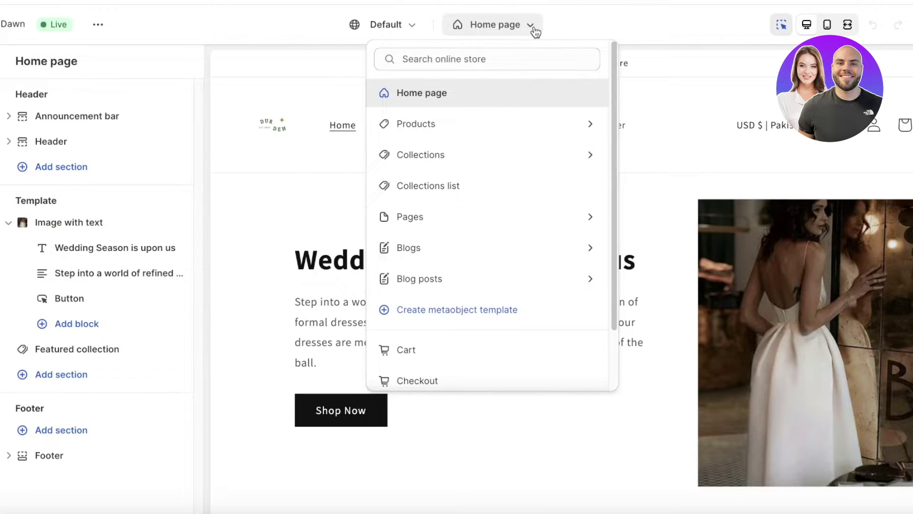
scroll(534, 102, down, 3)
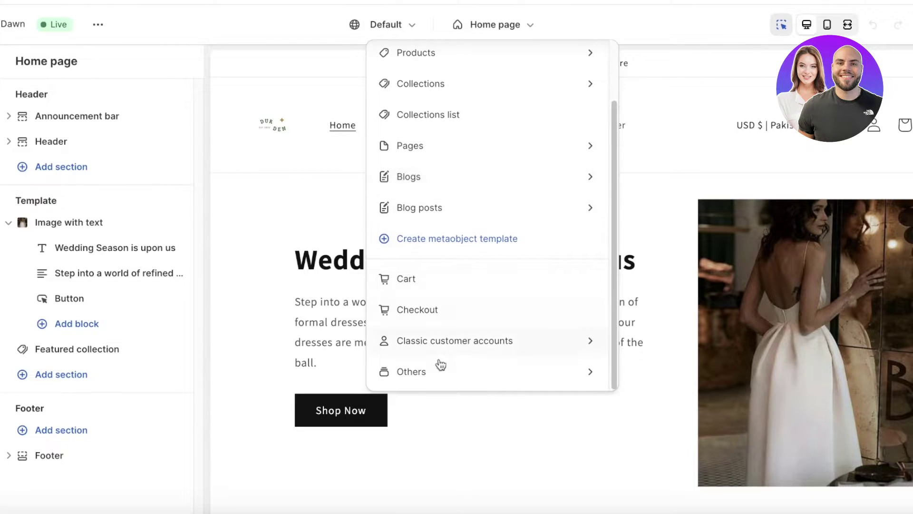
click(402, 378)
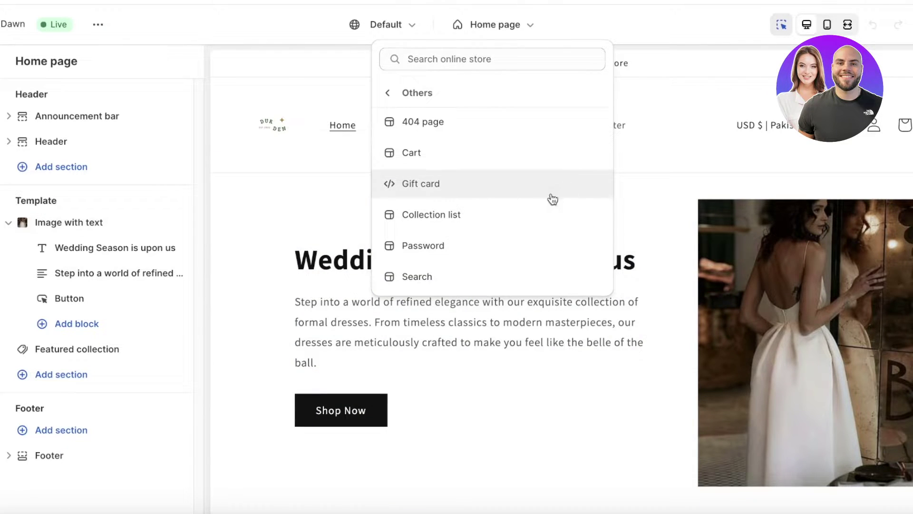
click(412, 247)
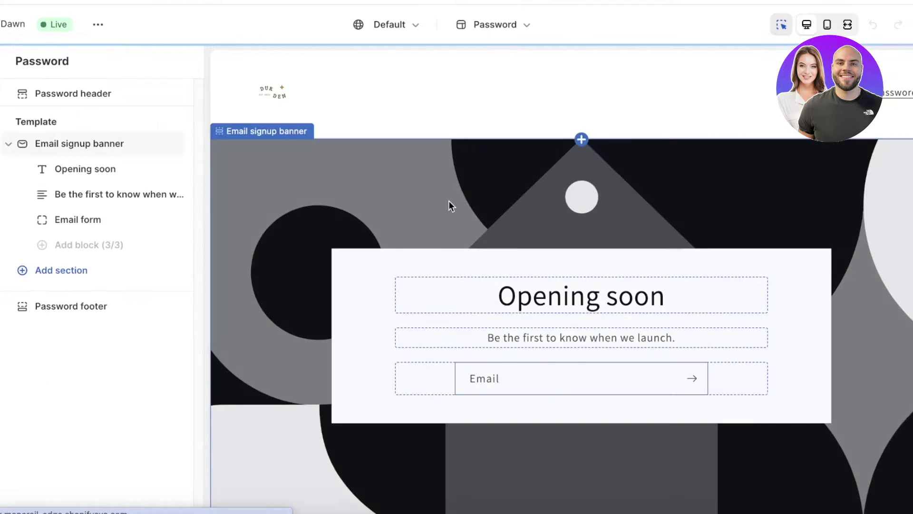
click(386, 164)
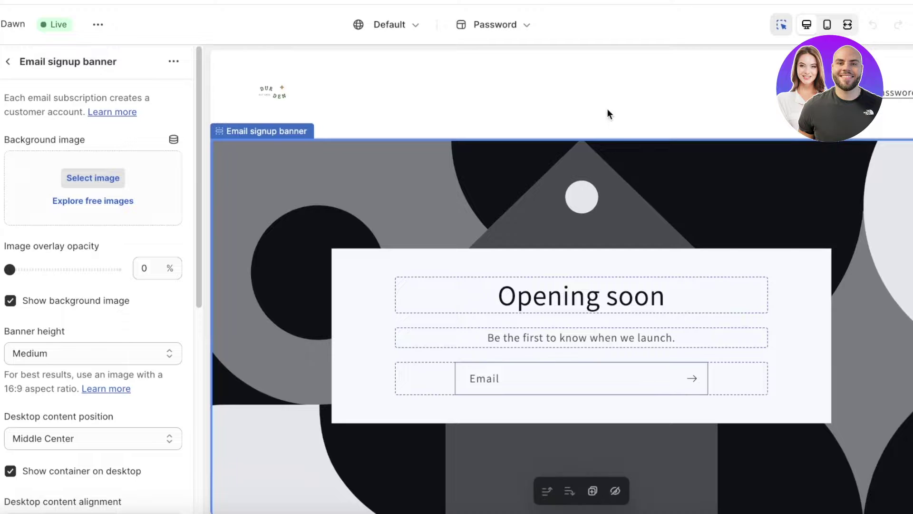
click(607, 114)
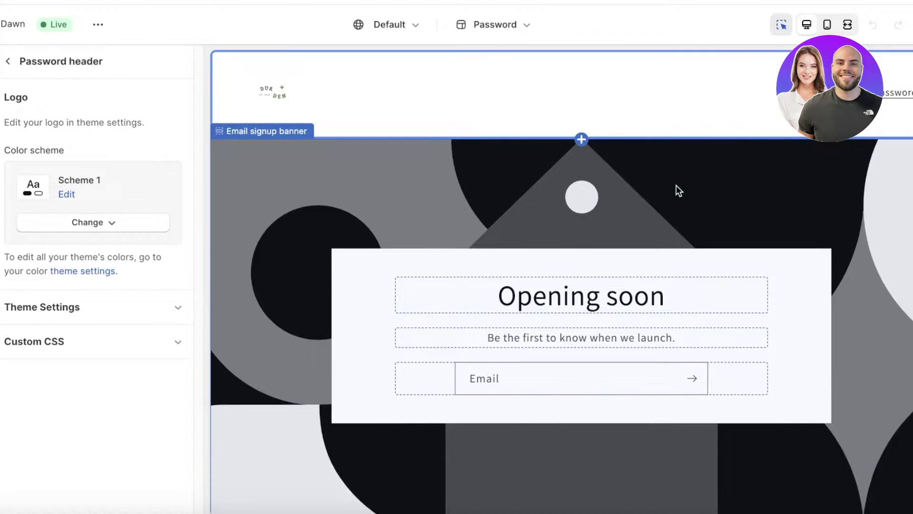
- Select the password header section and try colour Schemes 6 and 2 on it
click(675, 185)
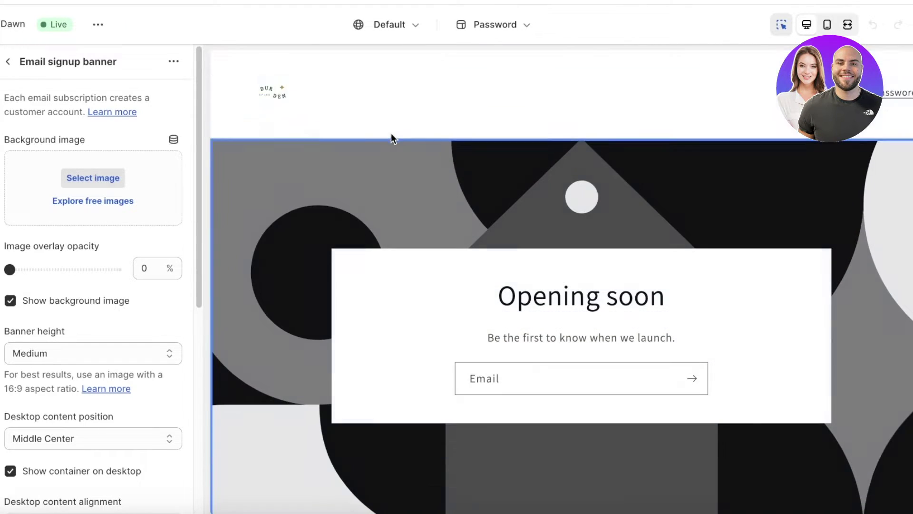
click(312, 88)
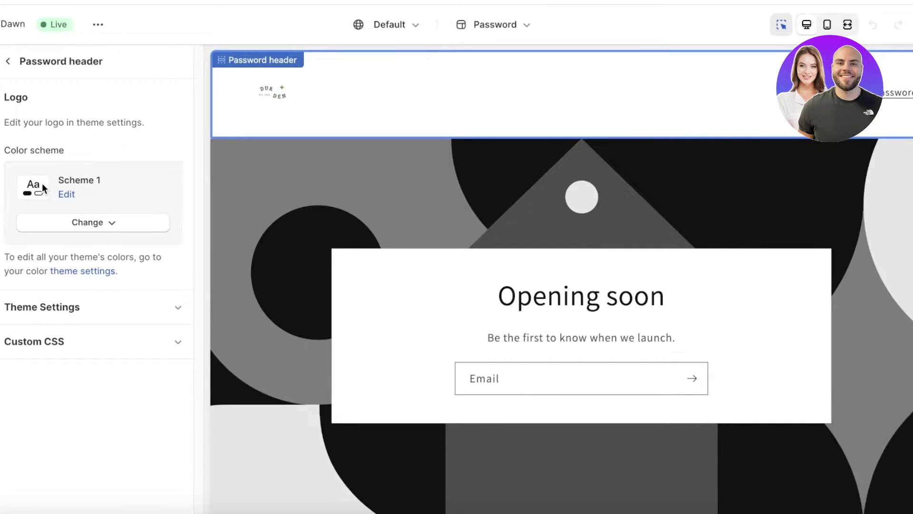
click(60, 226)
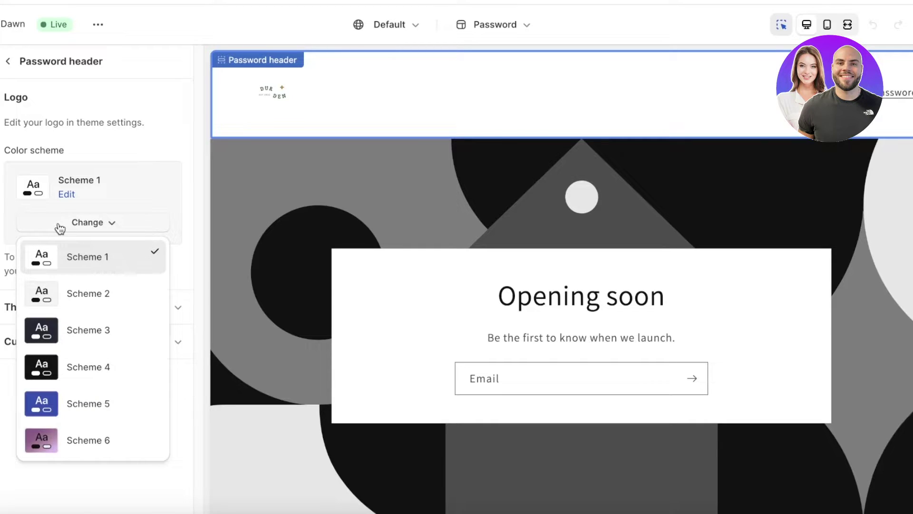
click(63, 437)
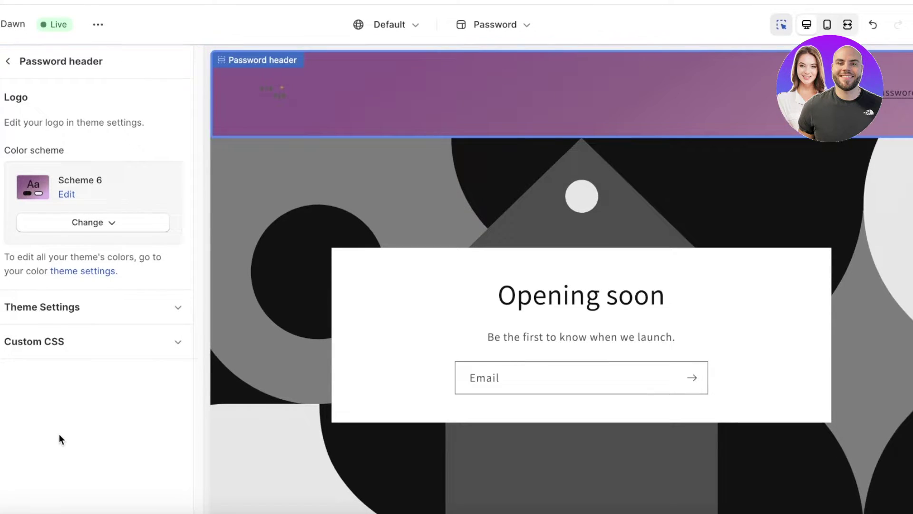
click(97, 223)
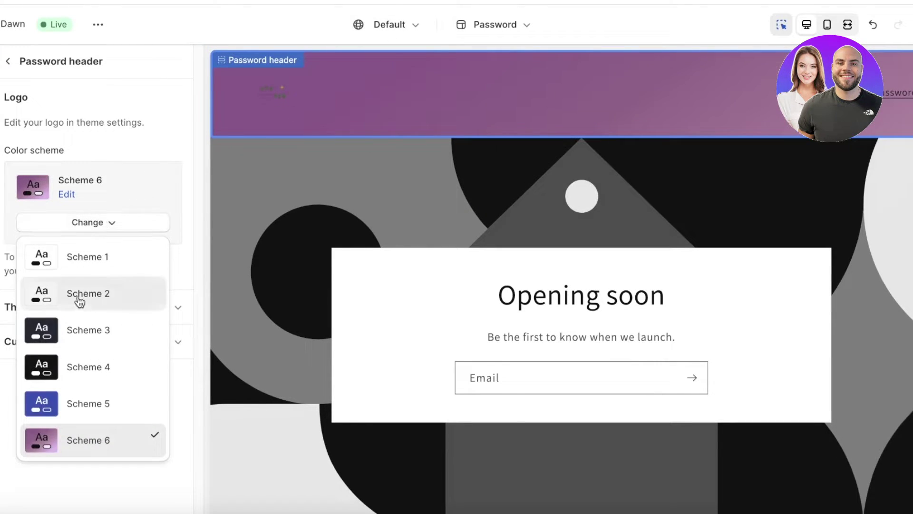
click(78, 298)
- Try Schemes 4 and 1 on the header, then settle on Scheme 2 and select the banner
click(90, 224)
click(79, 369)
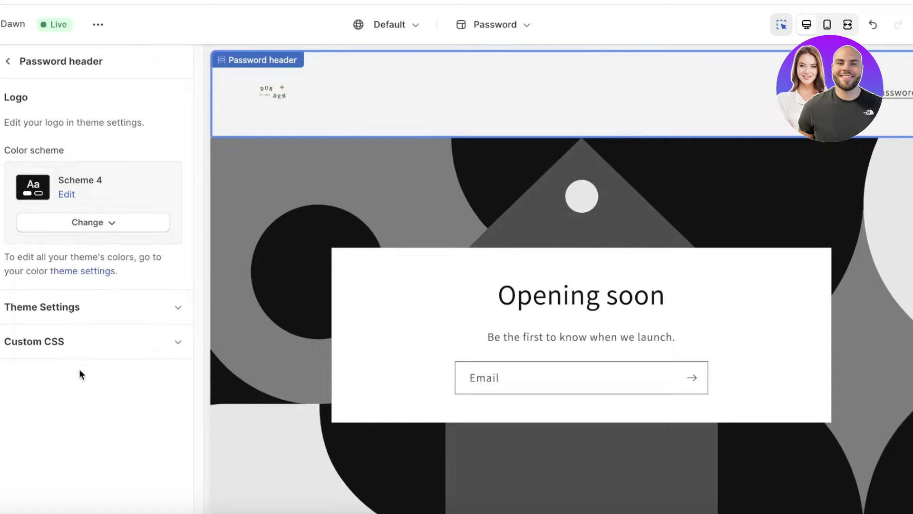
click(73, 226)
click(64, 255)
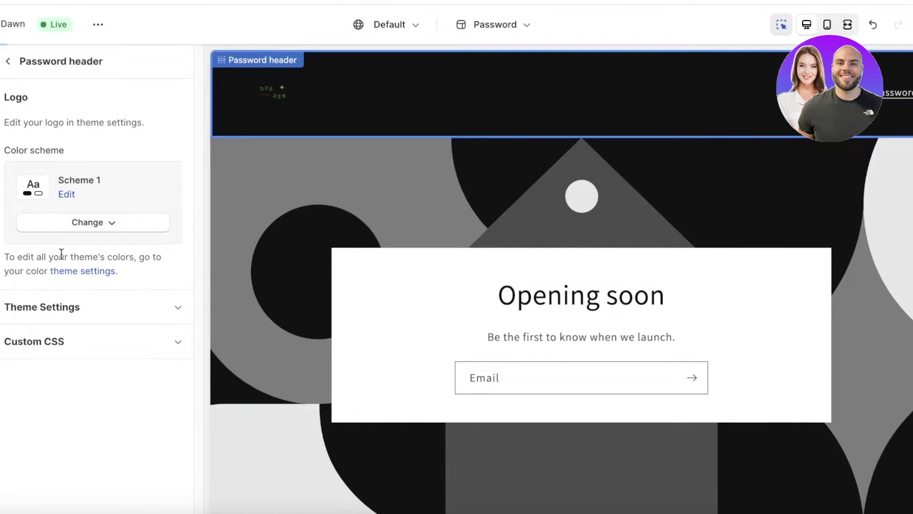
click(76, 225)
click(76, 298)
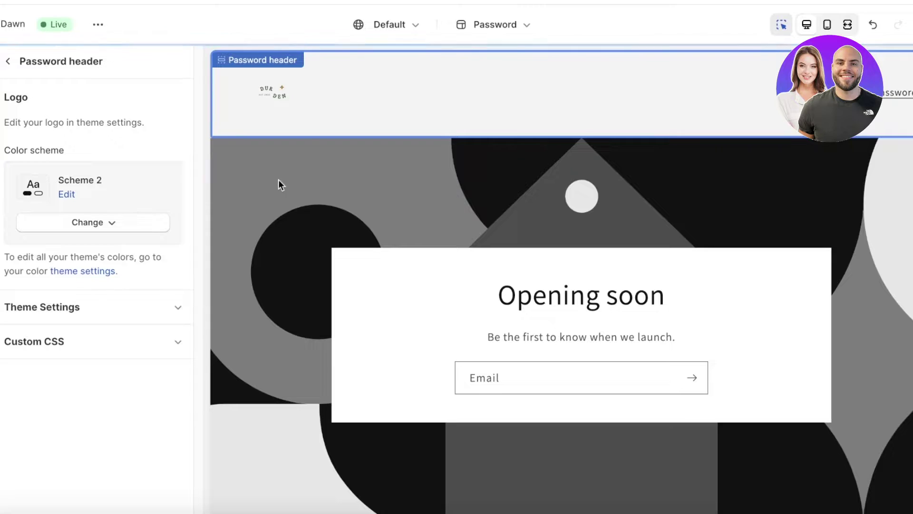
click(285, 189)
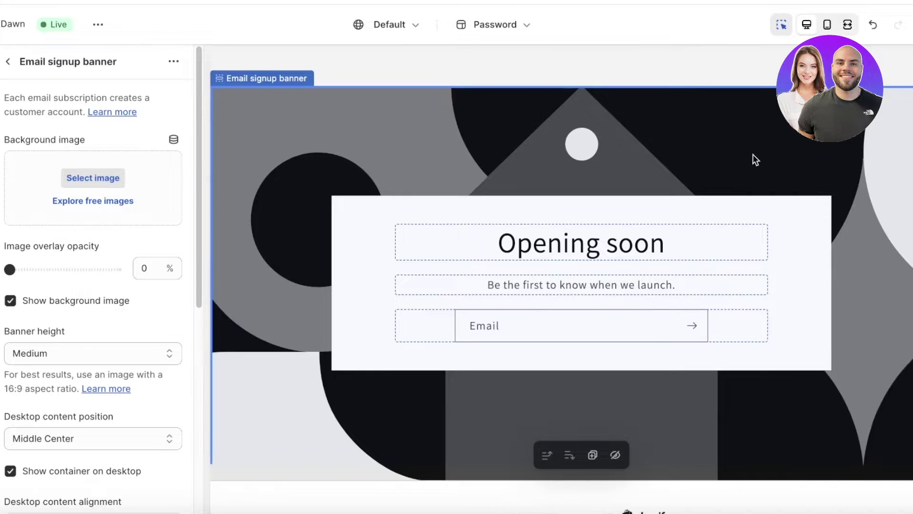
- Change the banner heading text to 'Coming Soon to You' with Large heading size
click(549, 244)
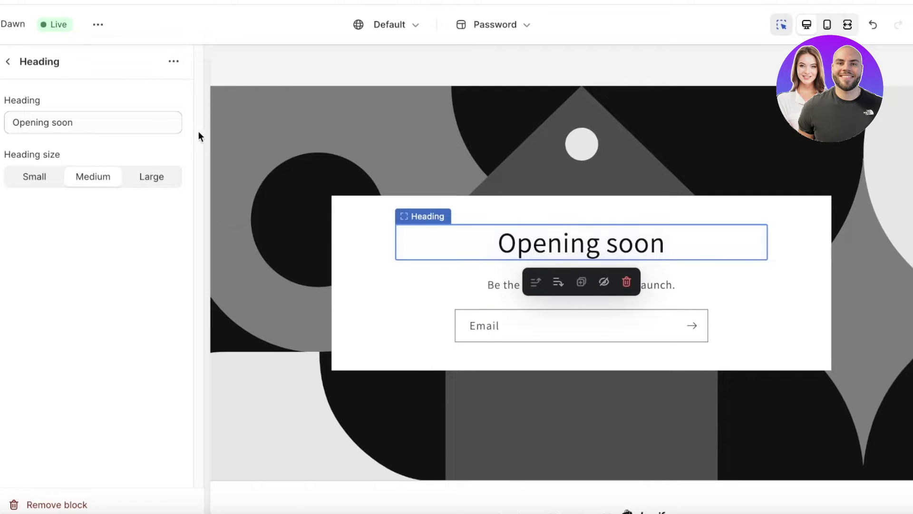
click(173, 122)
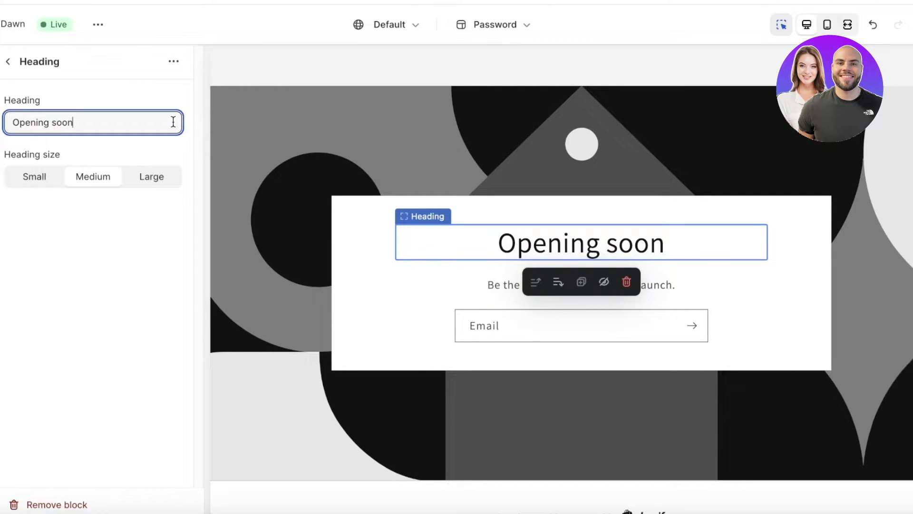
key(ctrl+shift+Left)
key(ctrl+shift+Left)
text(C)
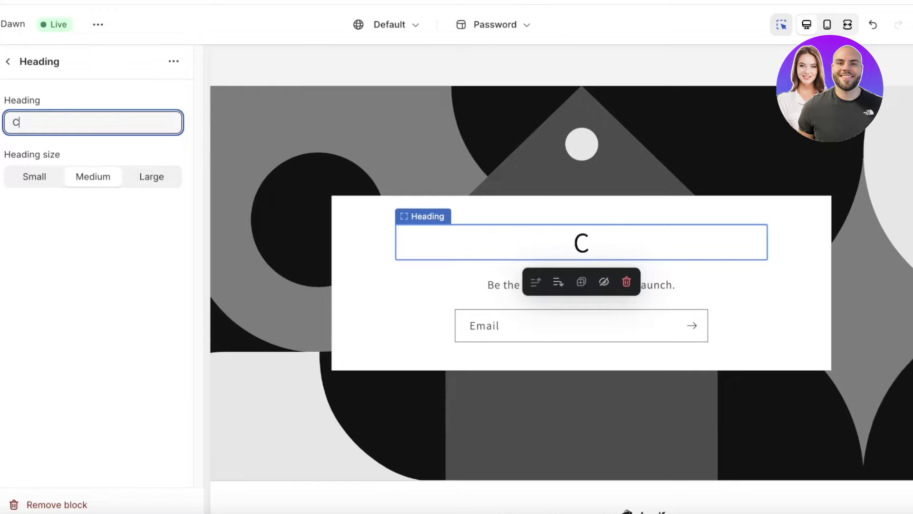
text(oming Soon to You)
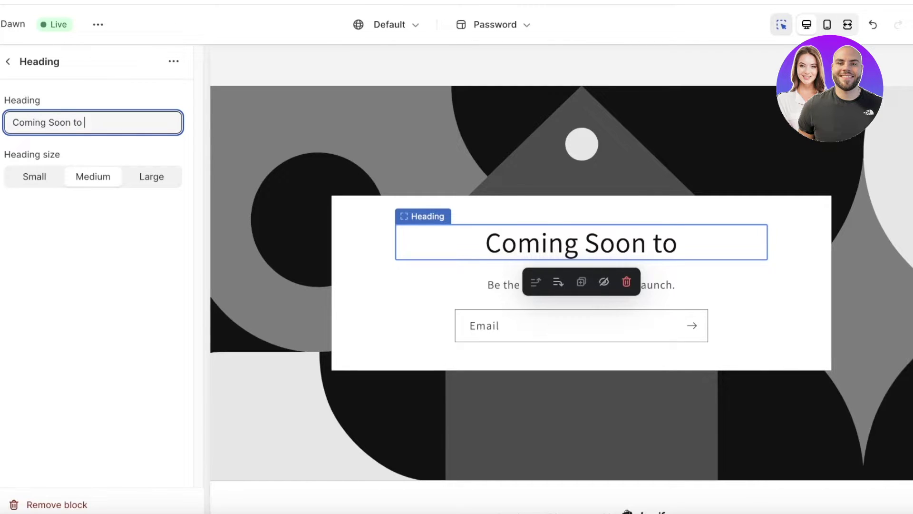
click(59, 179)
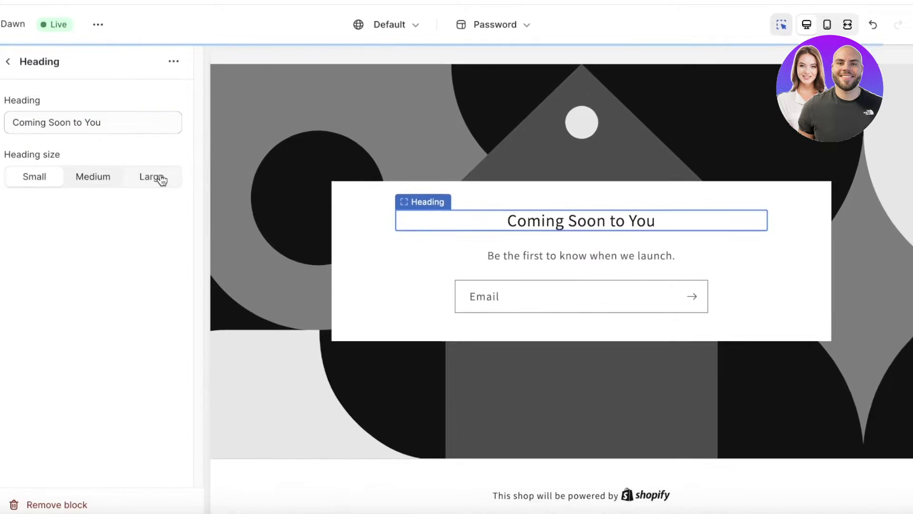
click(157, 179)
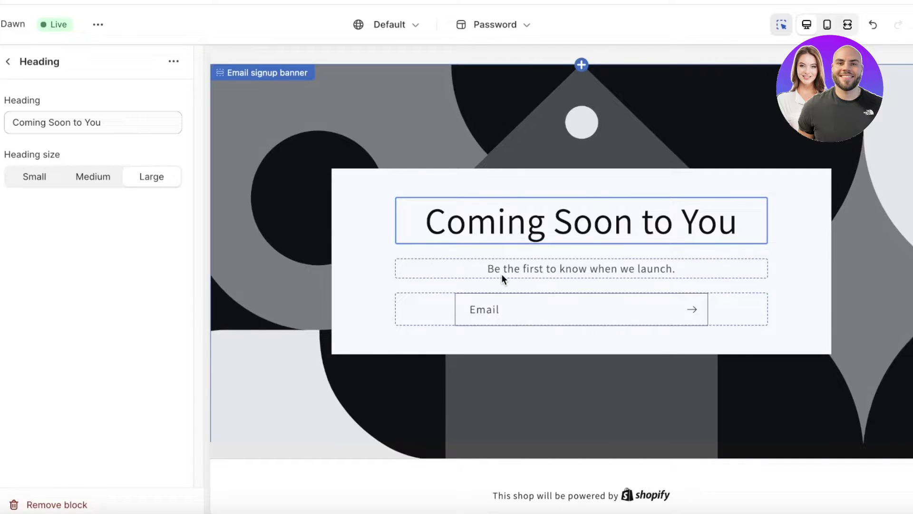
click(506, 271)
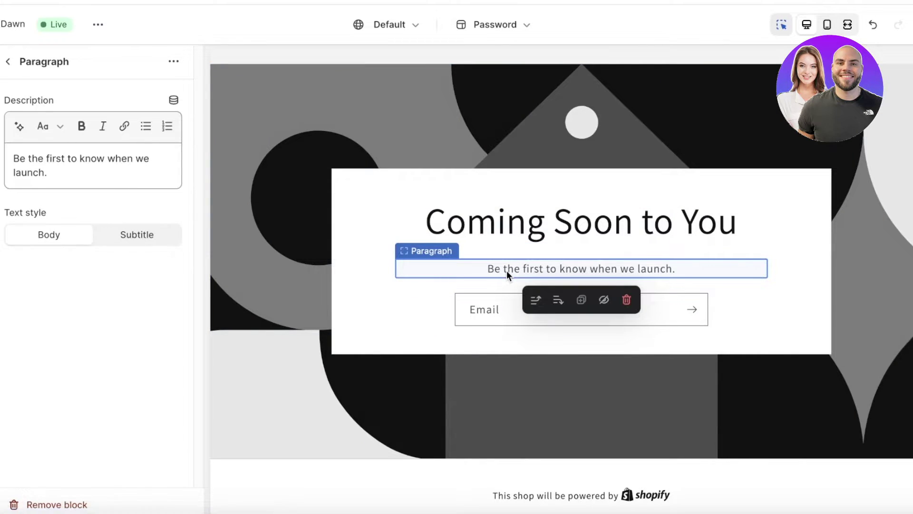
- Run the AI Extend option on the paragraph description using the prompt 'launching soon luxury'
click(102, 172)
key(ctrl+a)
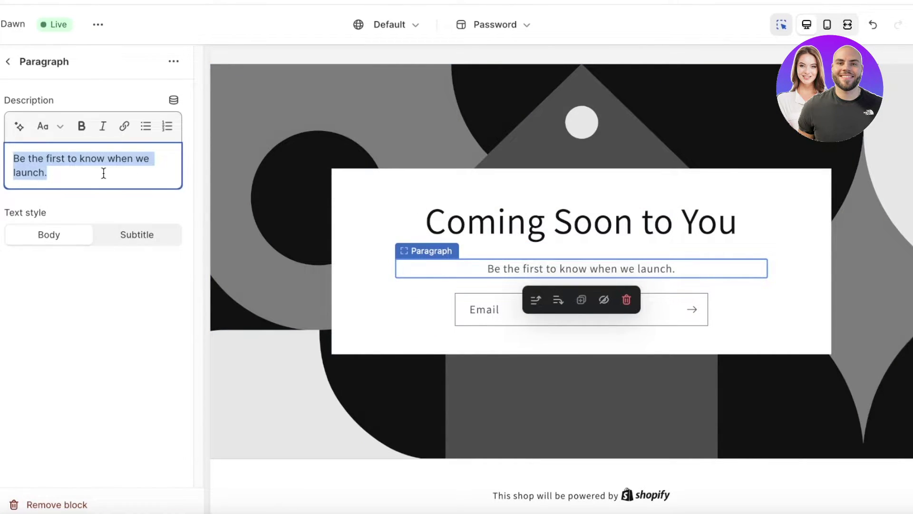
click(19, 126)
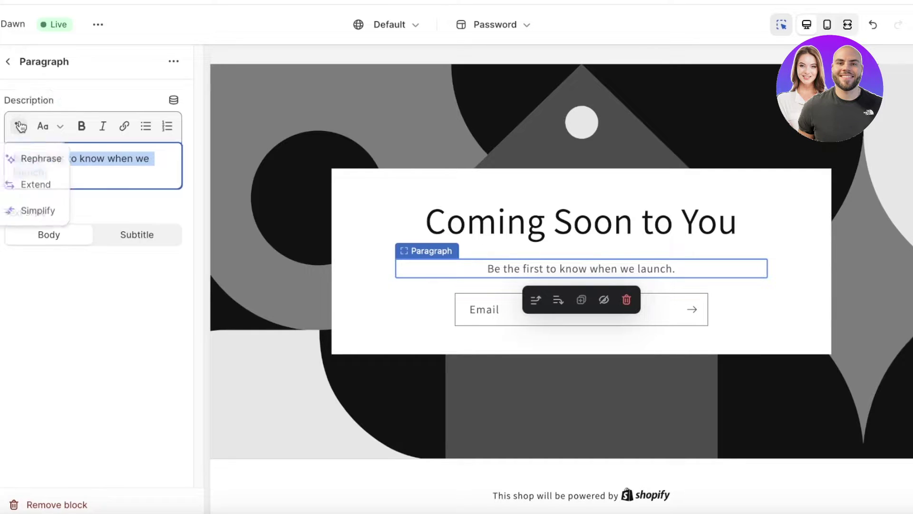
click(15, 189)
key(ctrl+a)
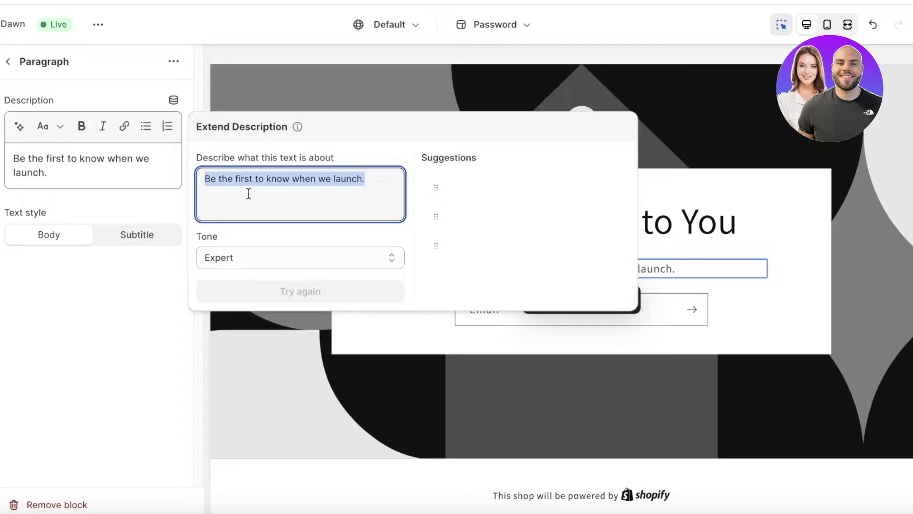
text(launching soon )
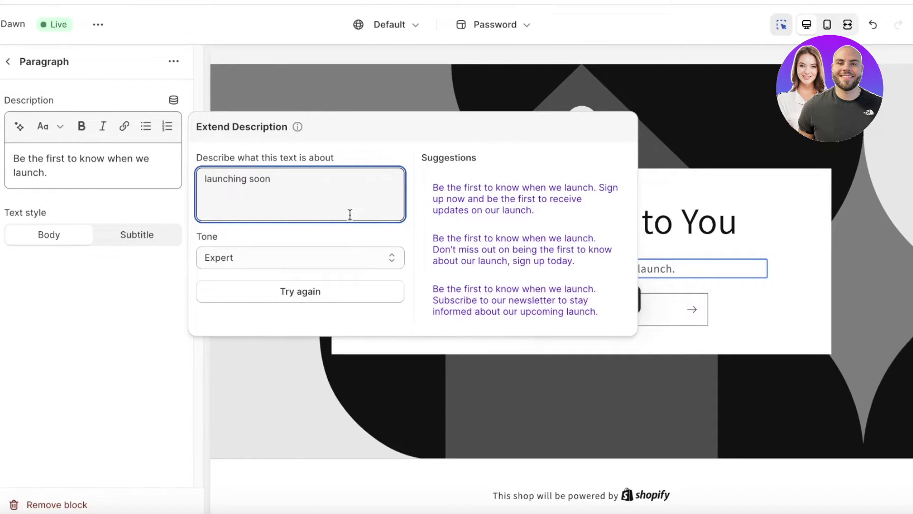
text(luxury)
click(359, 298)
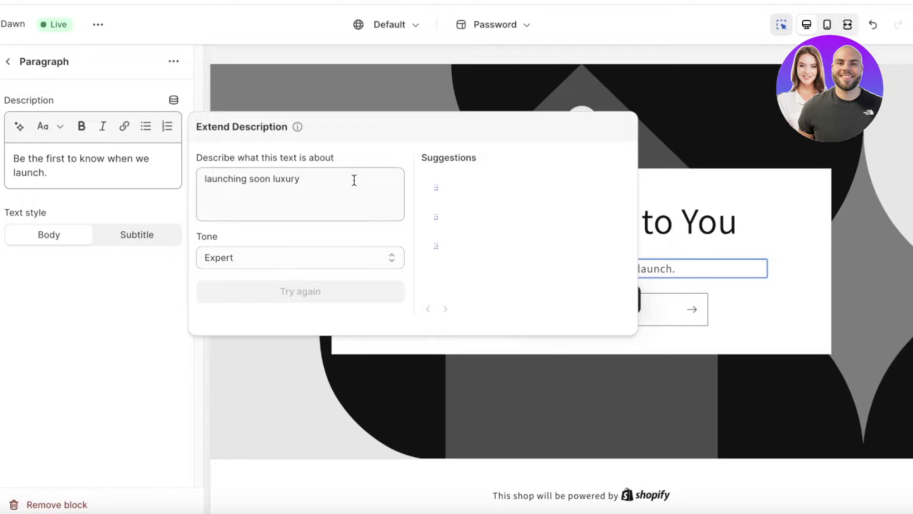
- Regenerate the AI suggestions, apply the third one, and select the unwanted first line
double_click(285, 180)
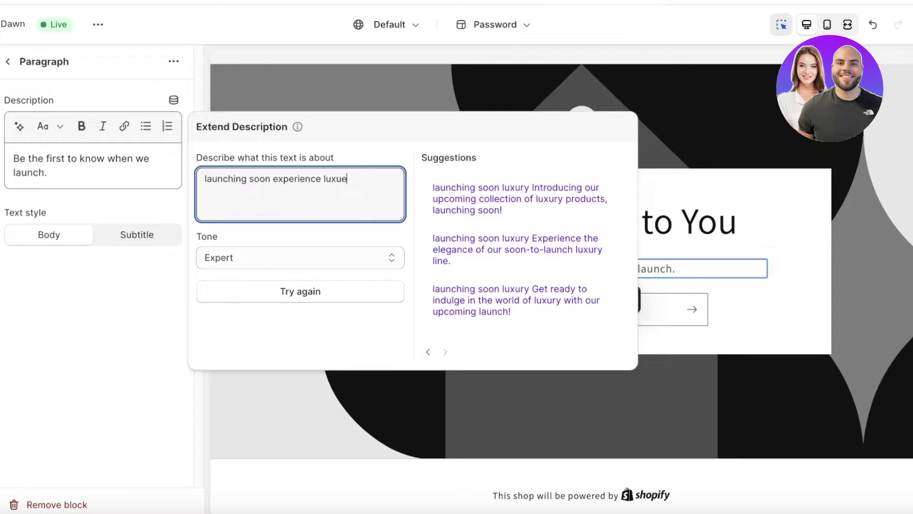
click(240, 295)
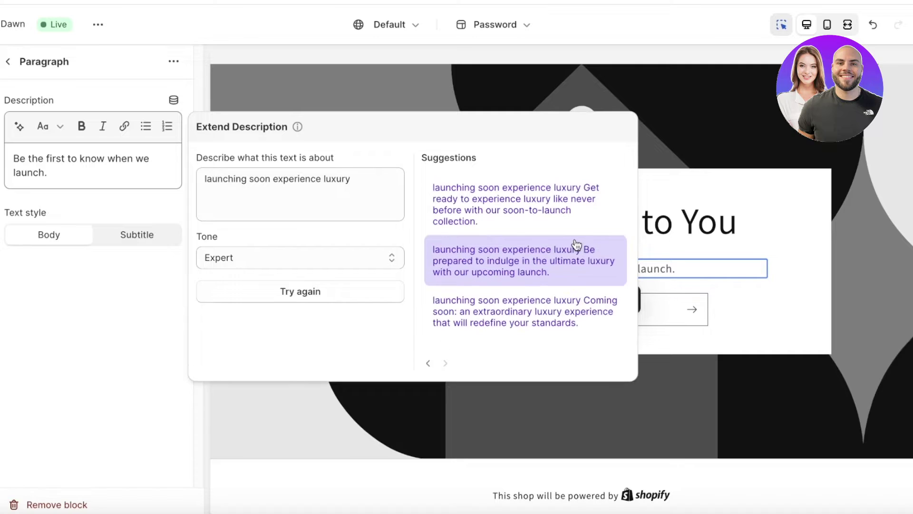
click(523, 309)
drag(141, 157, 51, 158)
click(170, 159)
drag(170, 158, 0, 164)
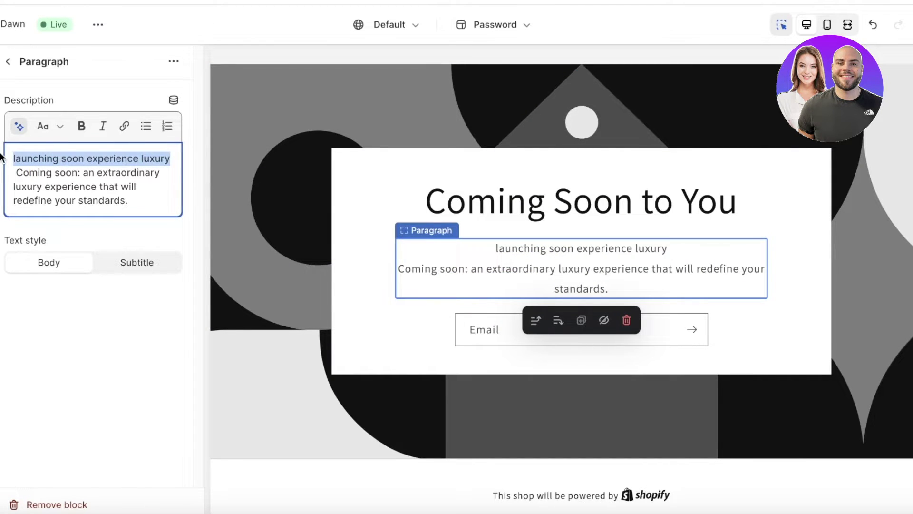
- Delete the stray first line and leading space from the paragraph description
key(BackSpace)
click(6, 171)
key(Delete)
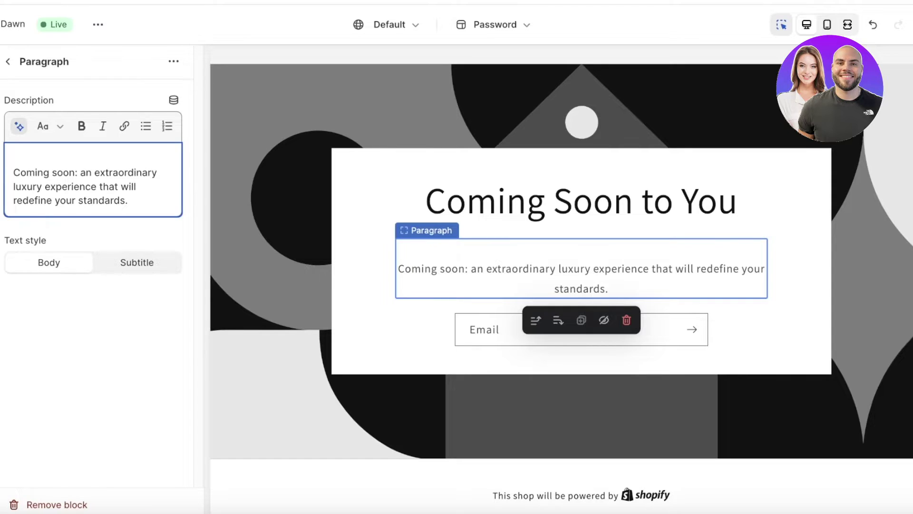
key(BackSpace)
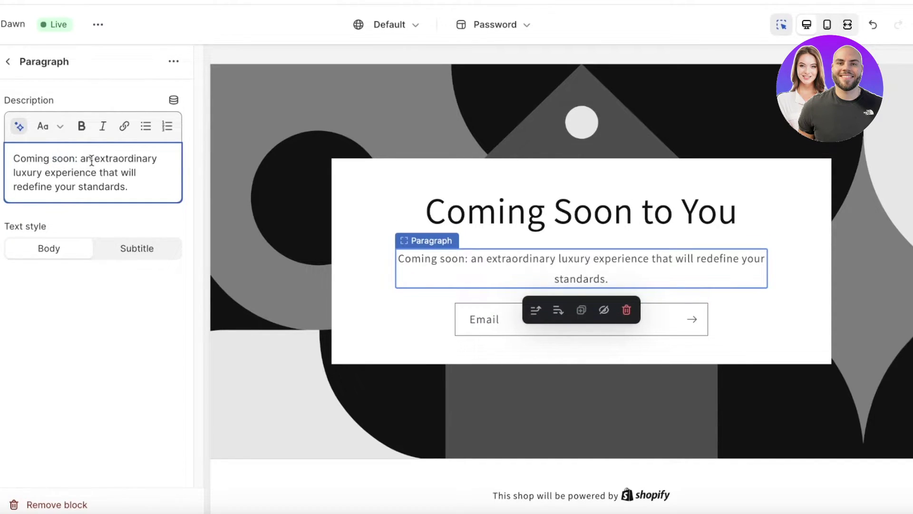
- Make 'extraordinary luxury' bold italic, keep the Body text style, and return to the section list
drag(91, 161, 51, 175)
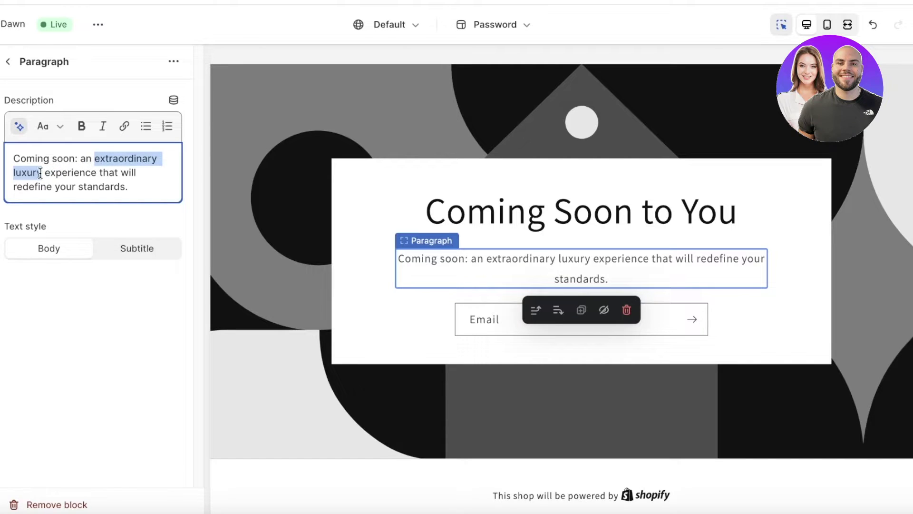
click(103, 127)
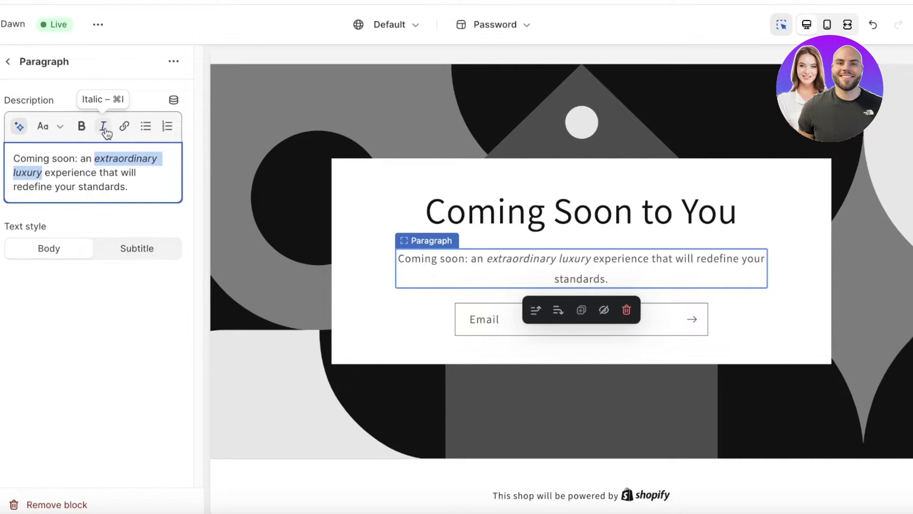
click(81, 126)
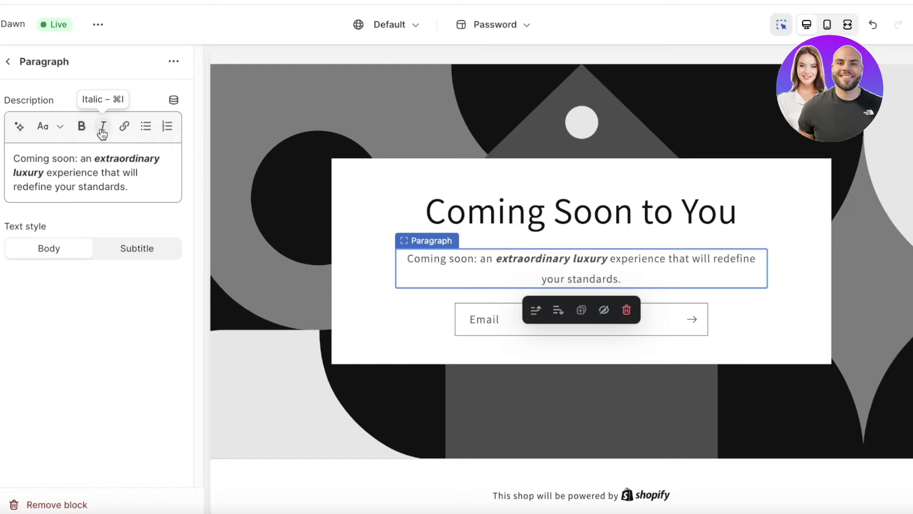
click(57, 136)
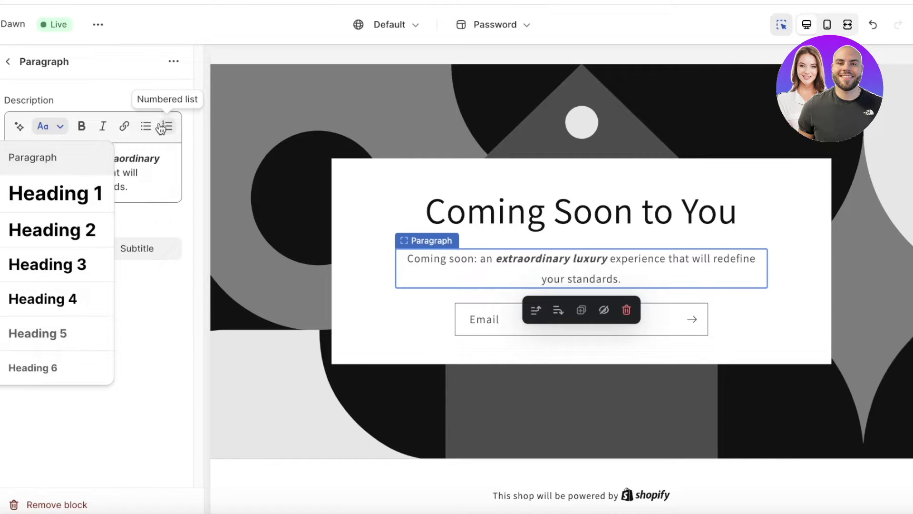
click(122, 96)
click(129, 325)
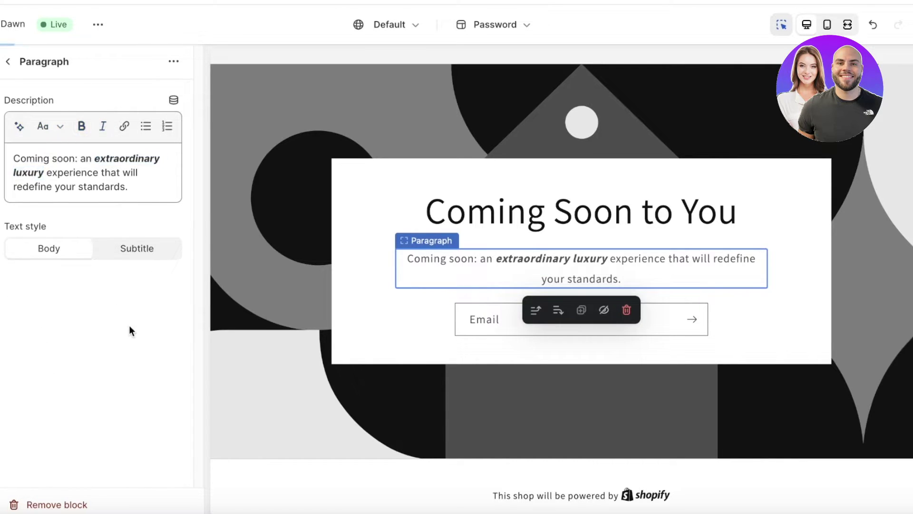
click(110, 254)
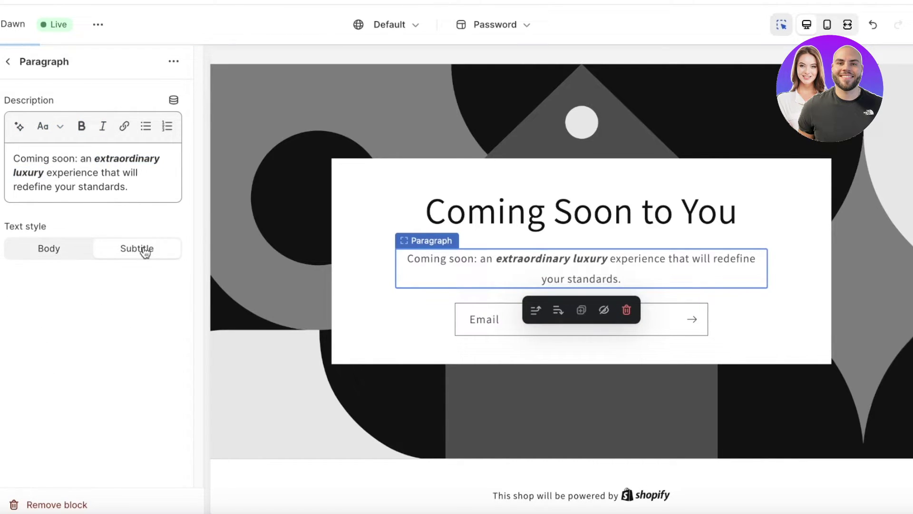
click(47, 256)
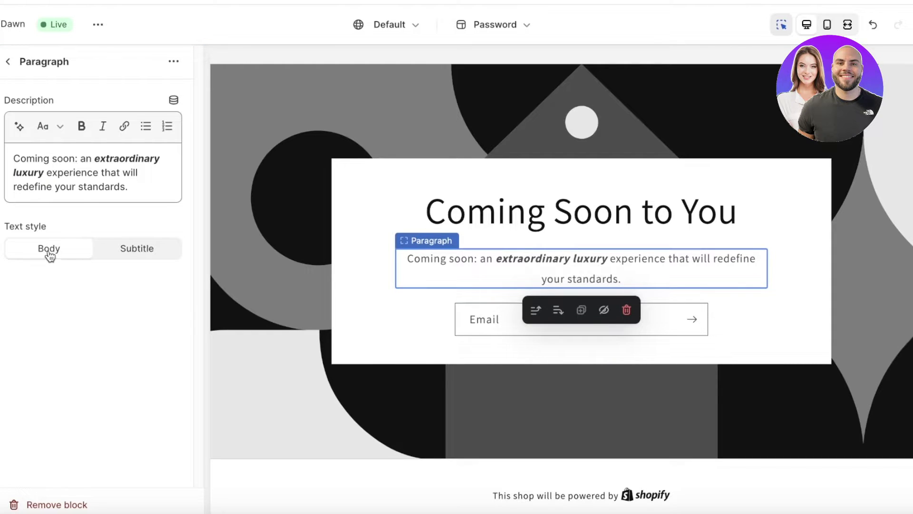
click(7, 63)
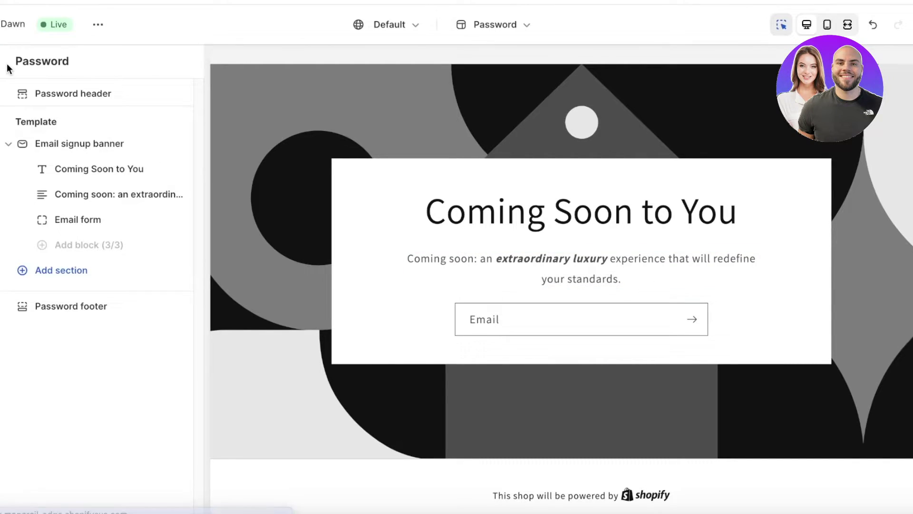
- Inspect the Email form block's settings and options menu, then return to the section list
click(72, 223)
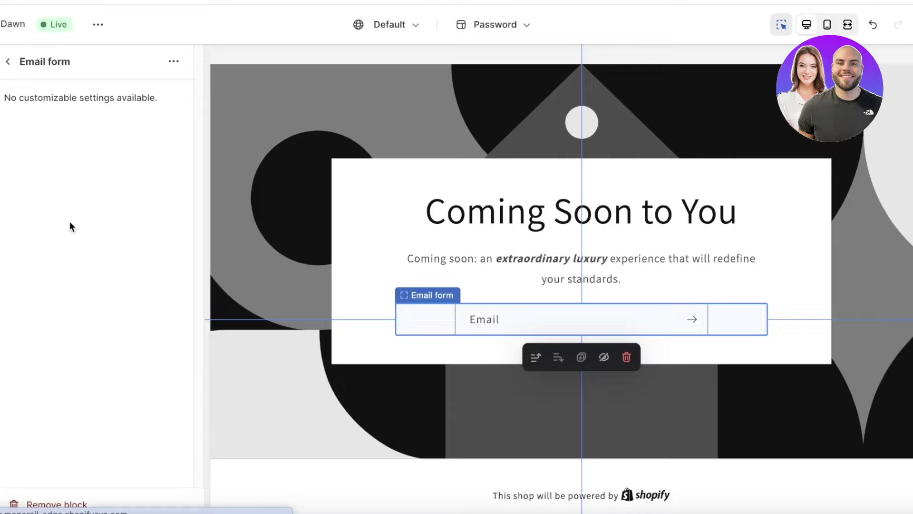
click(6, 66)
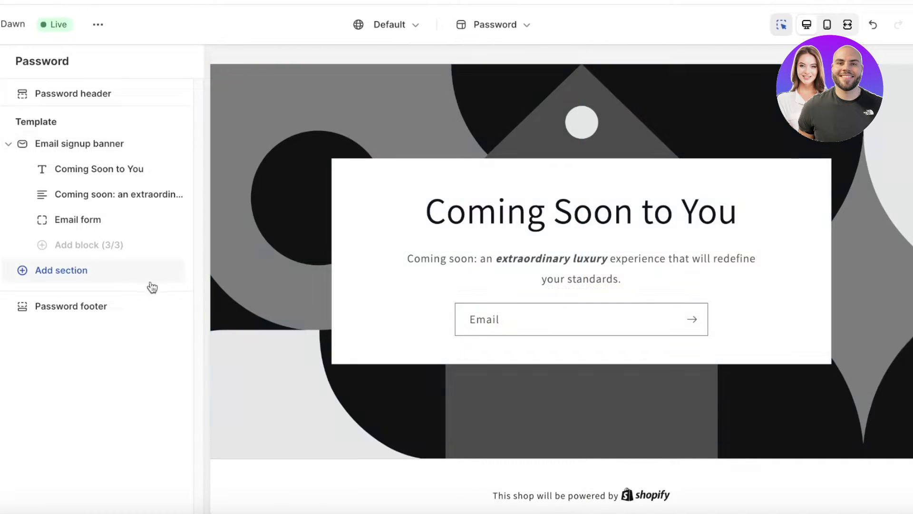
click(95, 222)
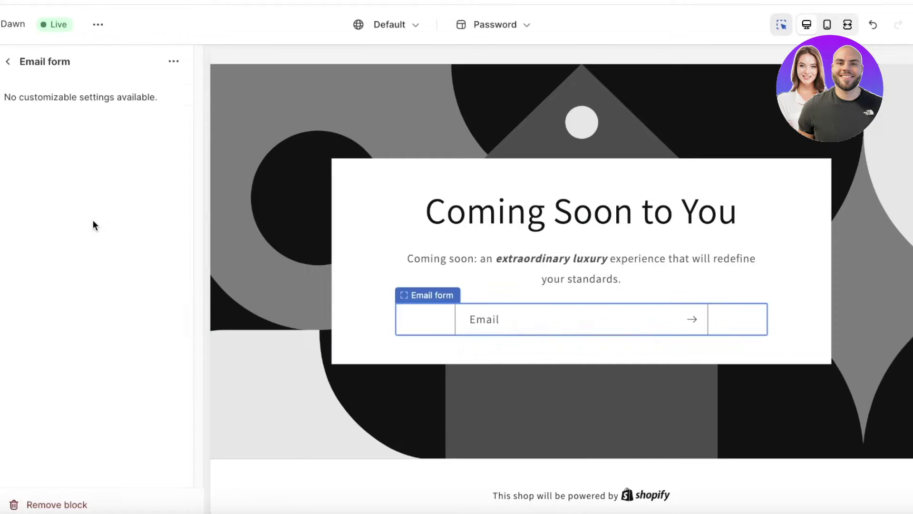
click(174, 63)
click(471, 319)
key(Escape)
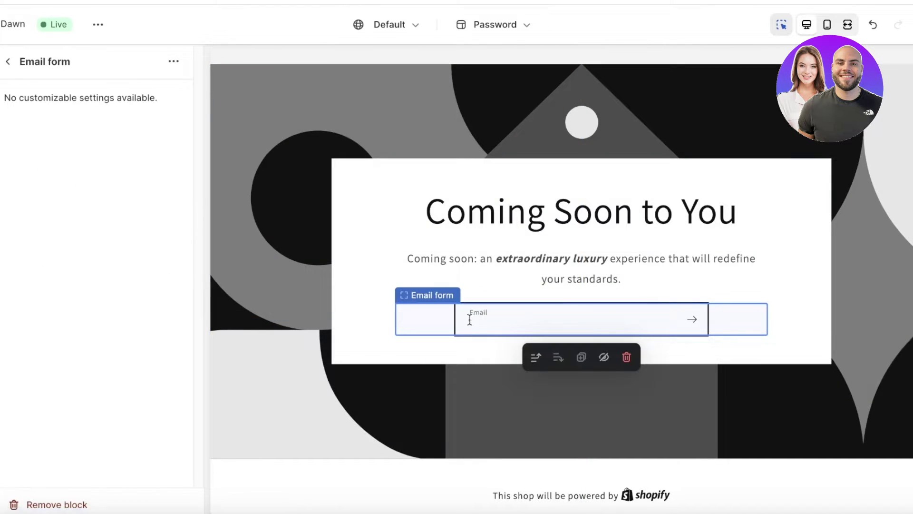
click(423, 323)
click(8, 62)
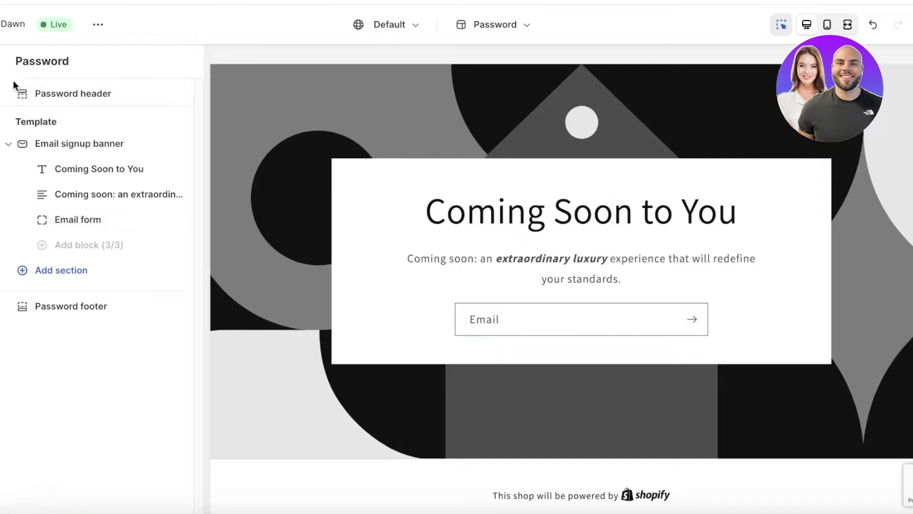
- Browse the section types available in the Add section picker
click(43, 275)
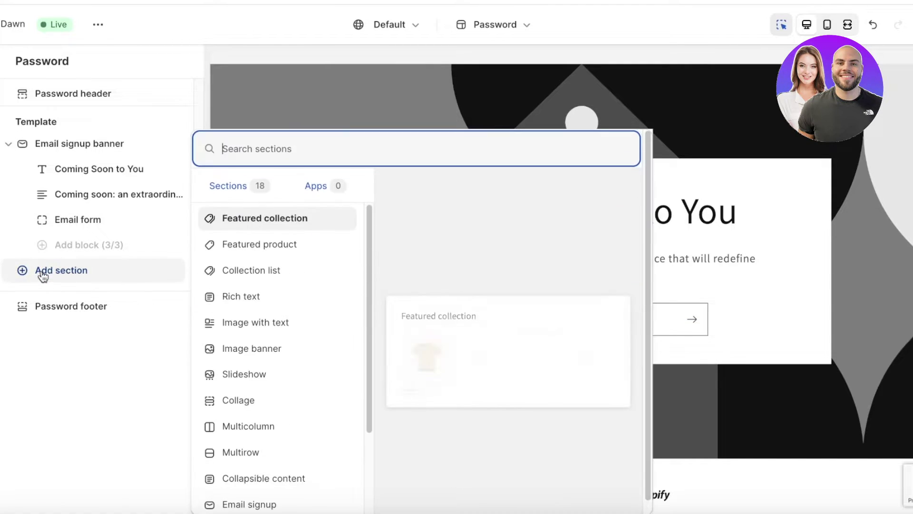
scroll(298, 338, down, 3)
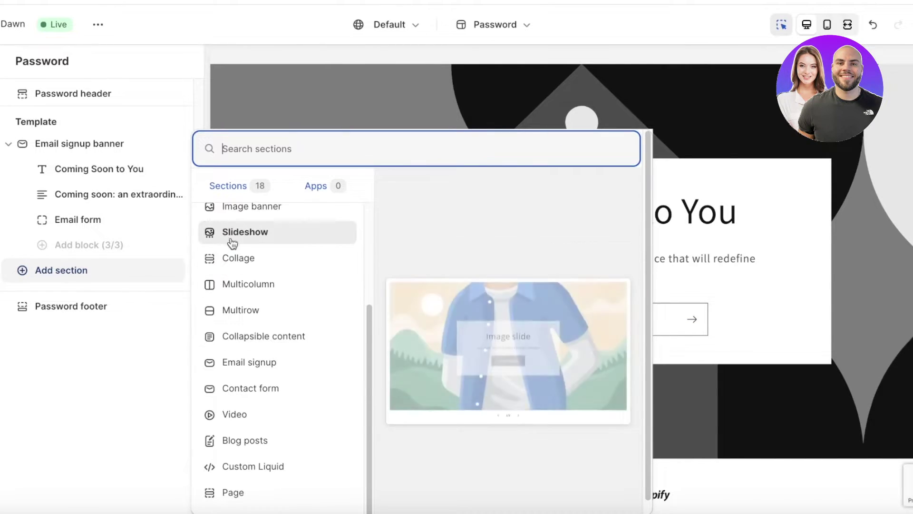
scroll(305, 261, down, 1)
scroll(295, 252, up, 3)
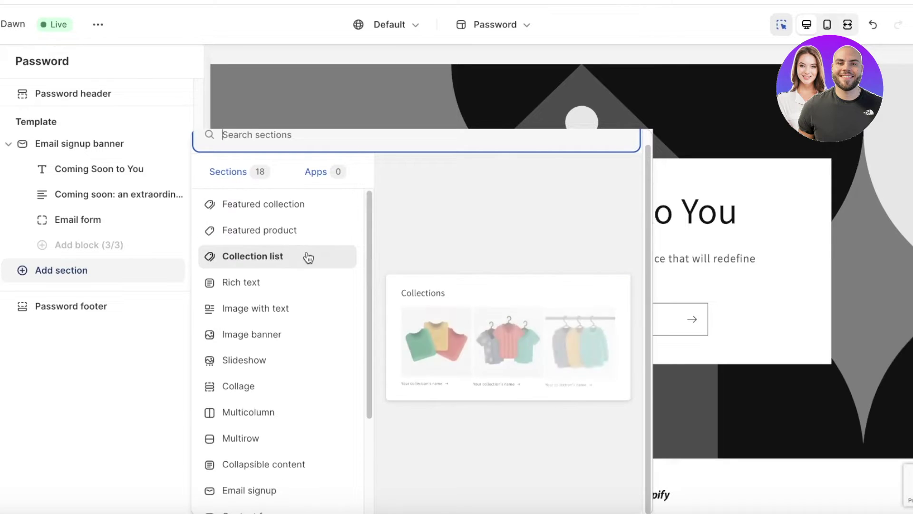
- Close the section picker and select the Email signup banner in the password page preview
click(746, 100)
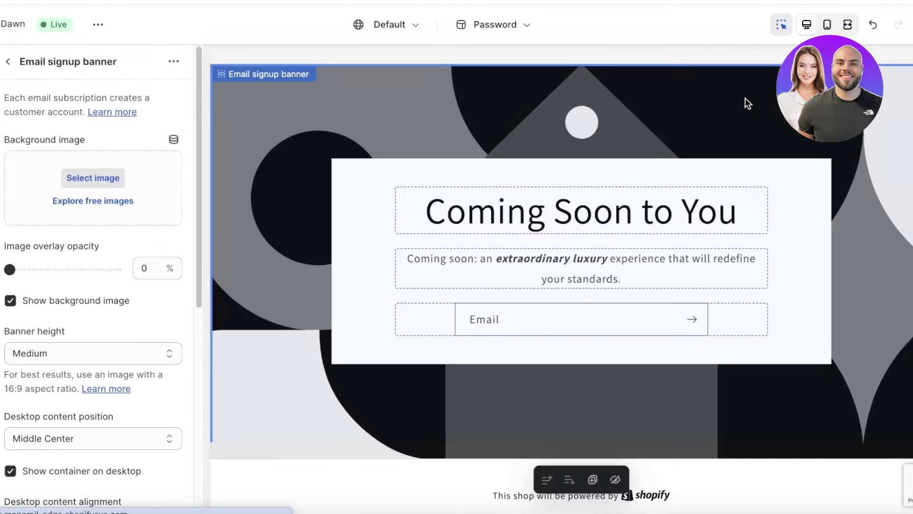
scroll(658, 206, down, 1)
scroll(271, 304, up, 3)
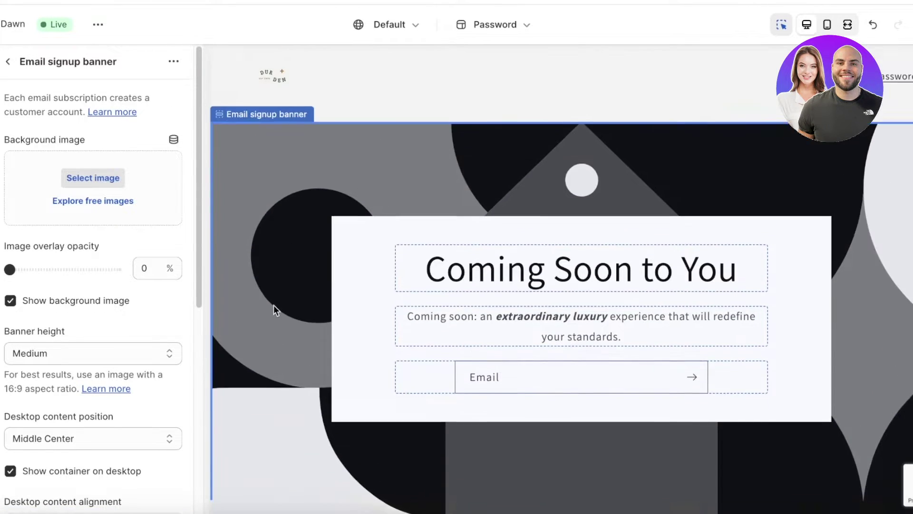
click(351, 95)
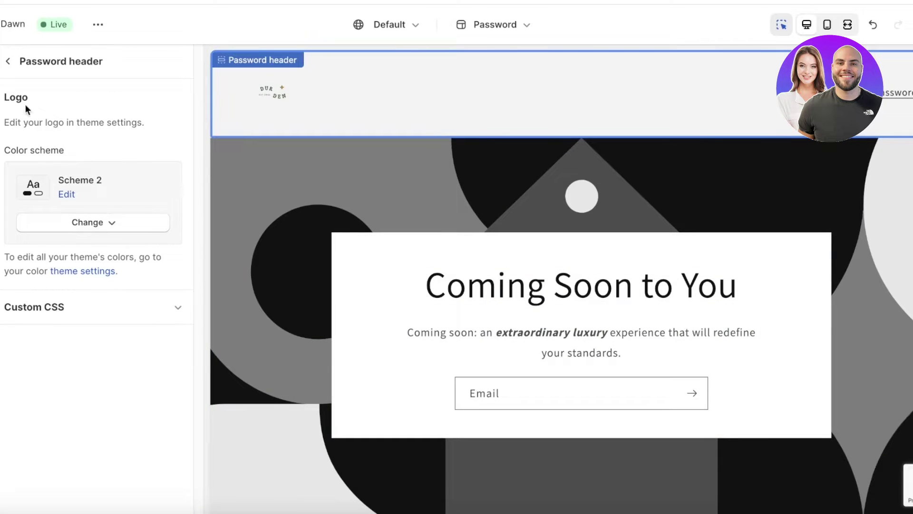
click(239, 173)
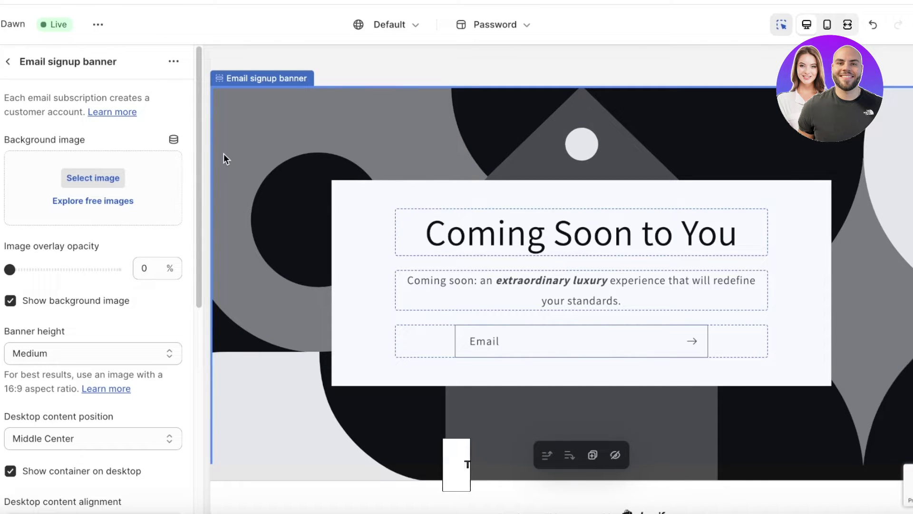
- Reopen the Email signup banner settings and open the Background image picker of 45 library images
click(8, 66)
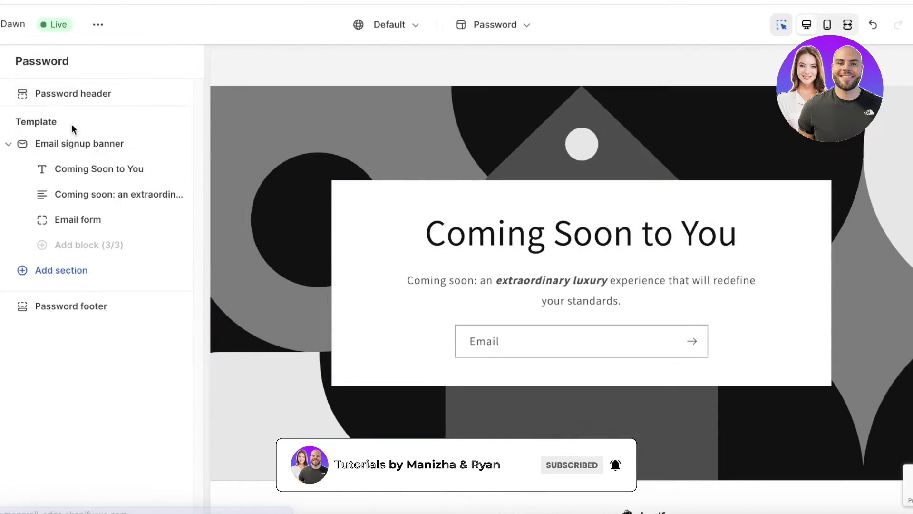
click(309, 135)
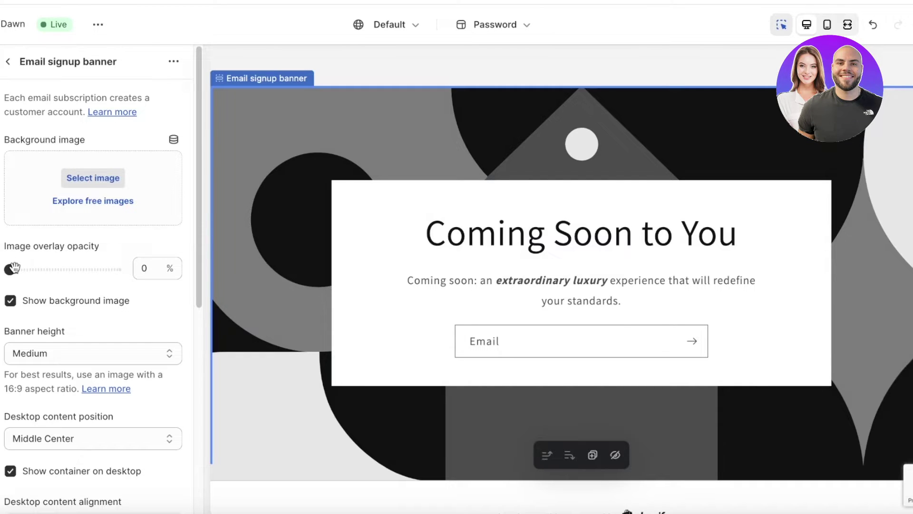
scroll(58, 286, down, 3)
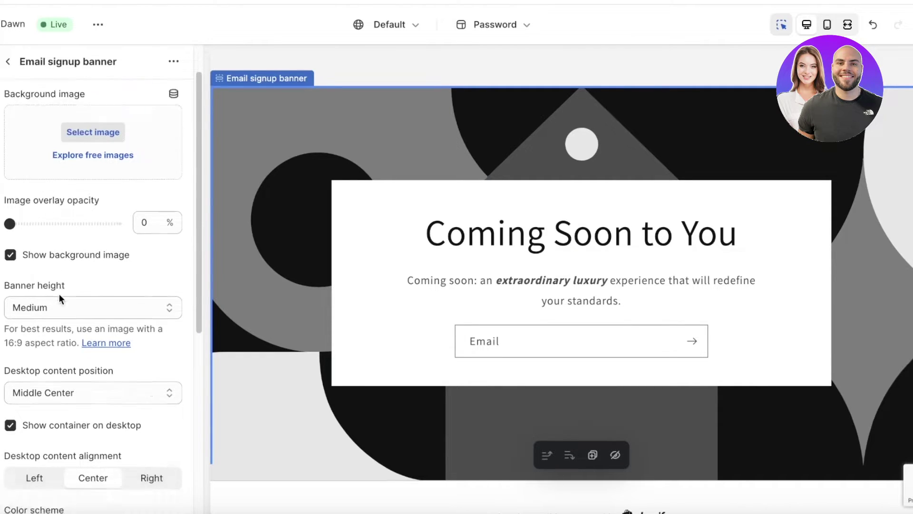
scroll(59, 292, down, 5)
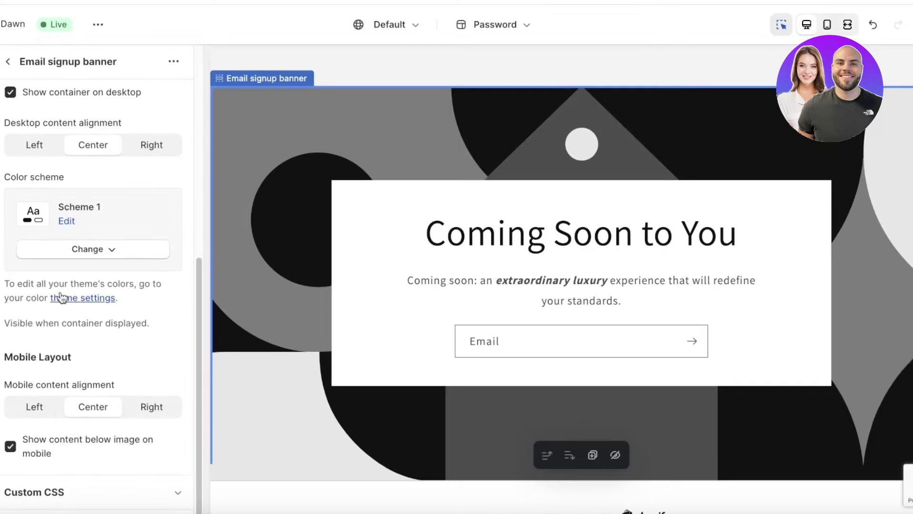
scroll(64, 243, up, 8)
click(84, 177)
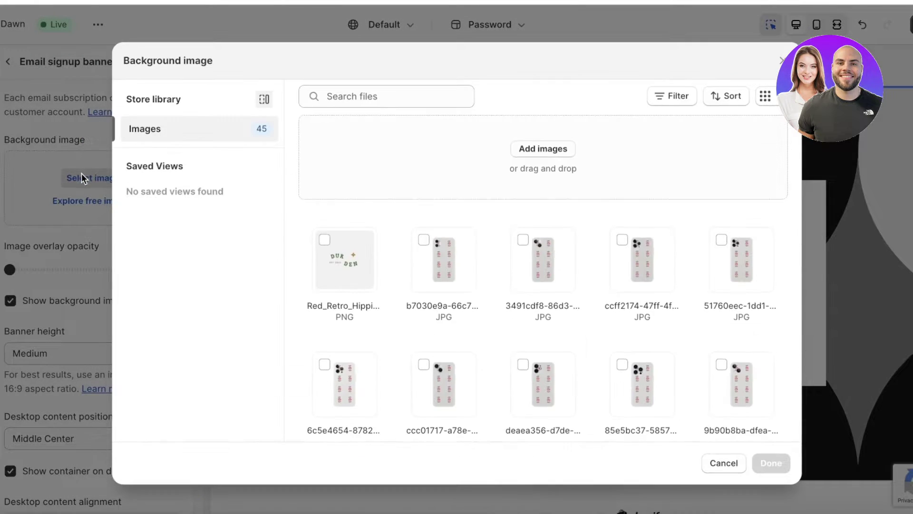
scroll(507, 324, down, 5)
scroll(508, 324, down, 2)
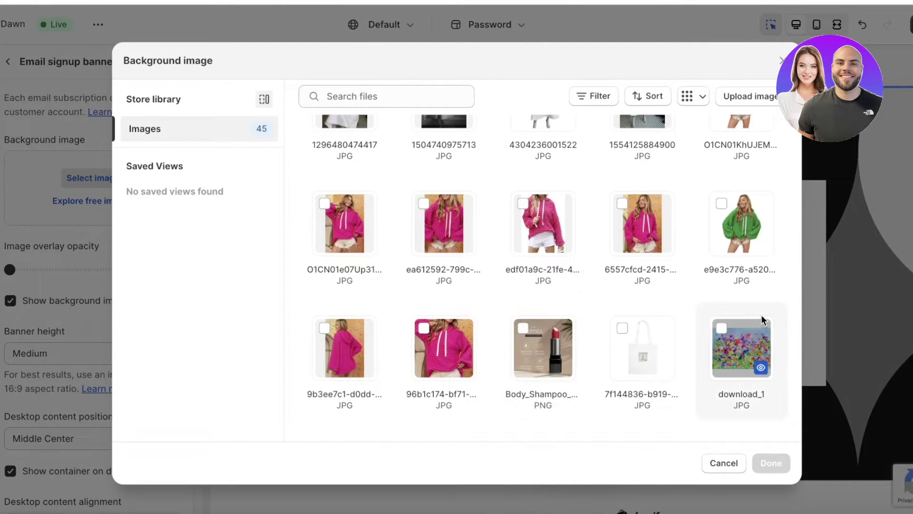
scroll(586, 329, up, 3)
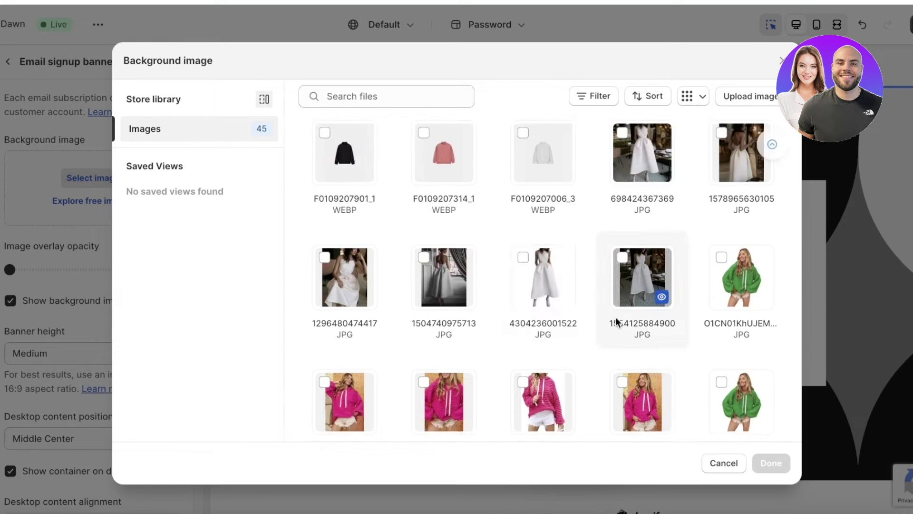
click(423, 272)
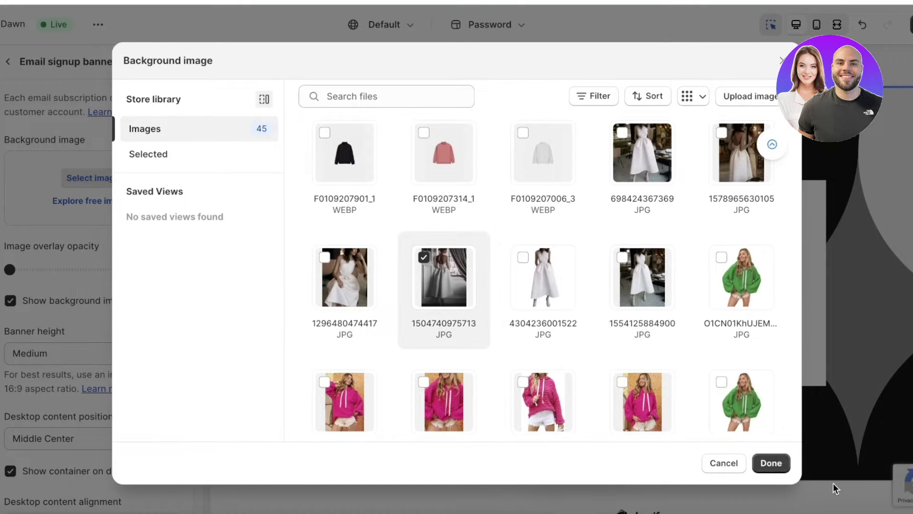
click(355, 290)
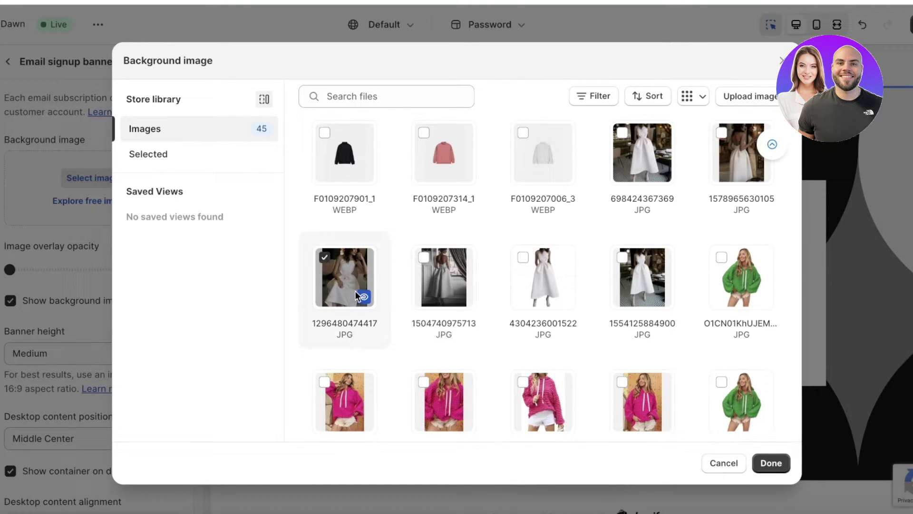
click(767, 469)
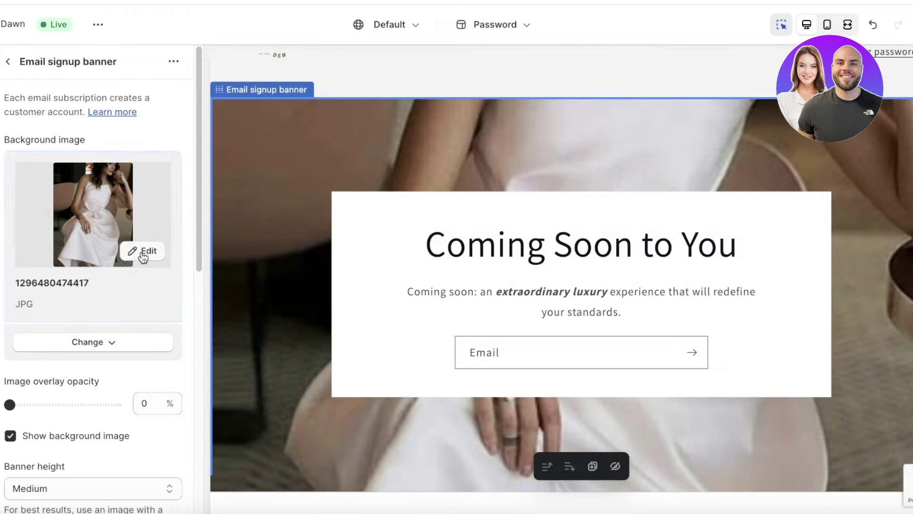
- Place the image's focal point near the top, save it, and keep overlay opacity at 0%
click(144, 252)
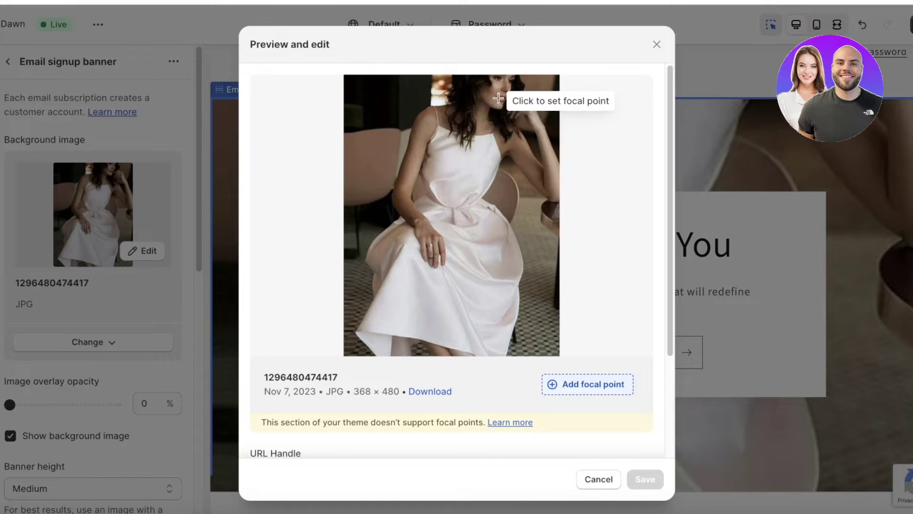
click(506, 93)
click(645, 479)
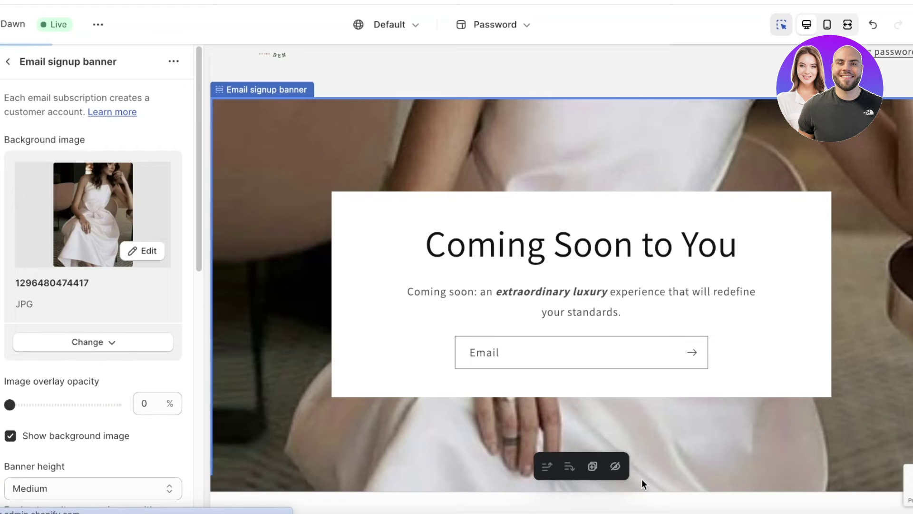
scroll(324, 214, down, 2)
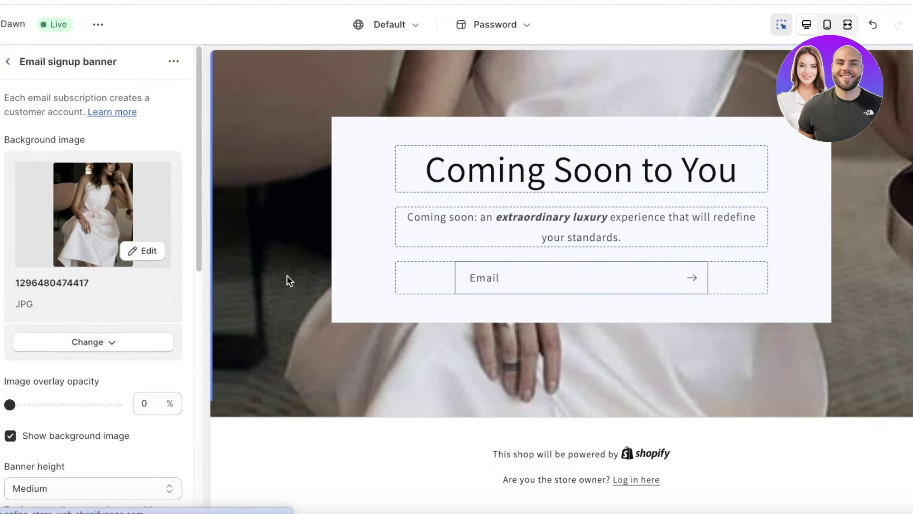
scroll(41, 388, down, 1)
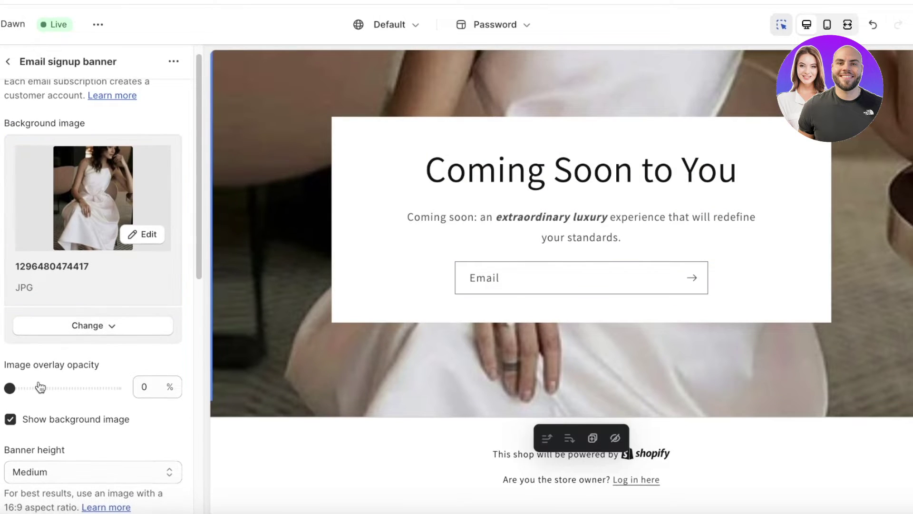
mouse_move(11, 388)
mouse_down()
mouse_move(73, 388)
mouse_move(10, 388)
mouse_up()
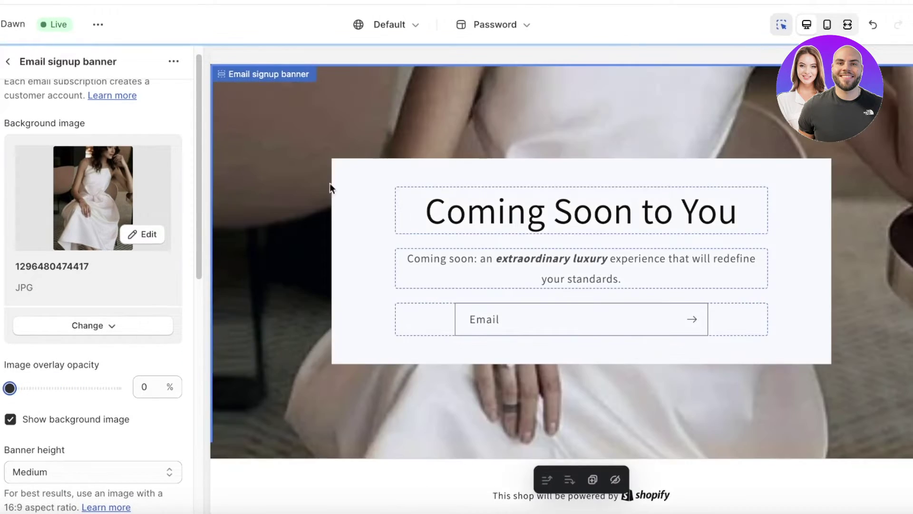
scroll(19, 395, down, 3)
click(22, 392)
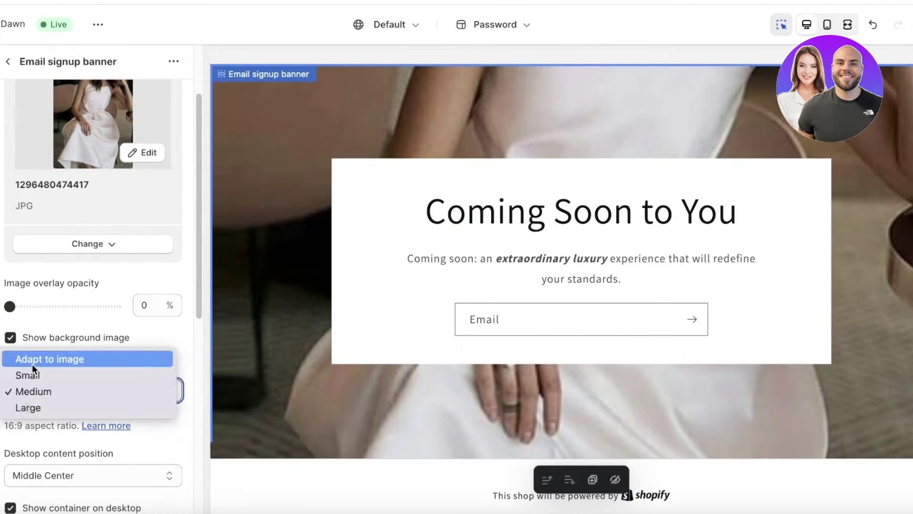
click(133, 308)
key(Up)
key(Up)
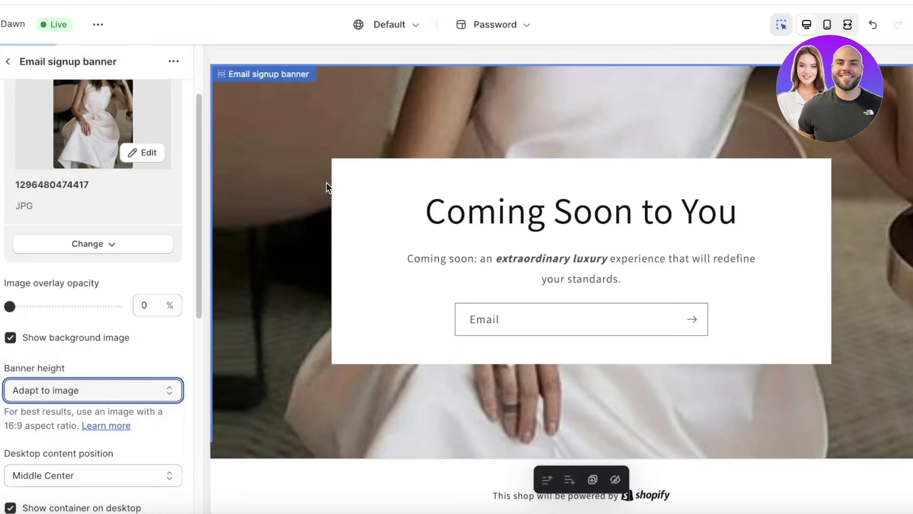
scroll(316, 192, down, 5)
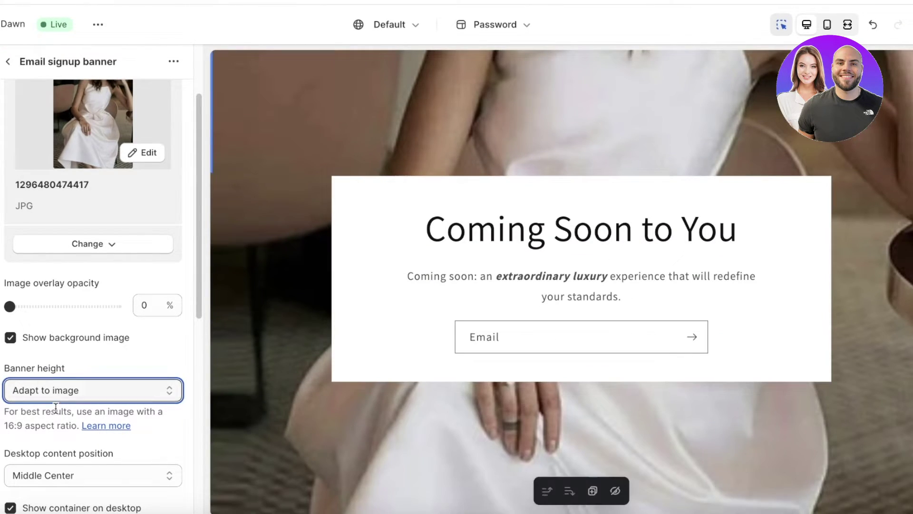
click(62, 393)
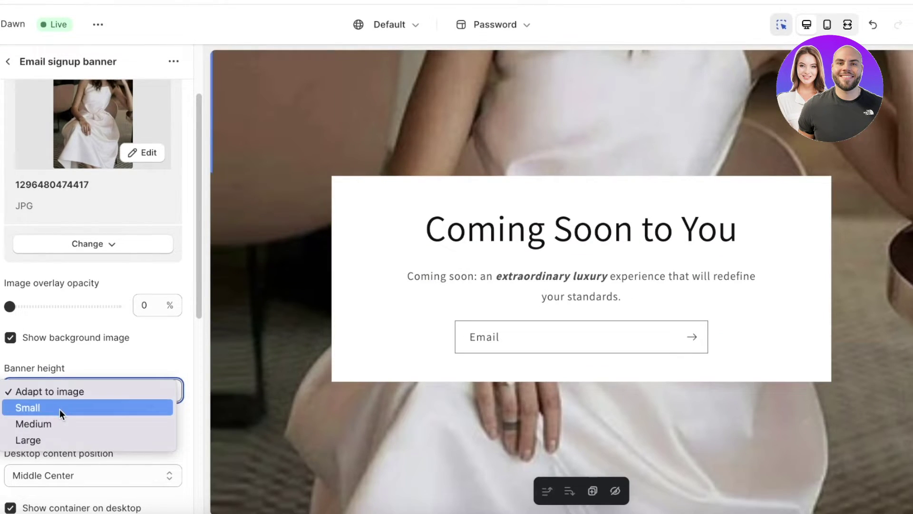
click(59, 408)
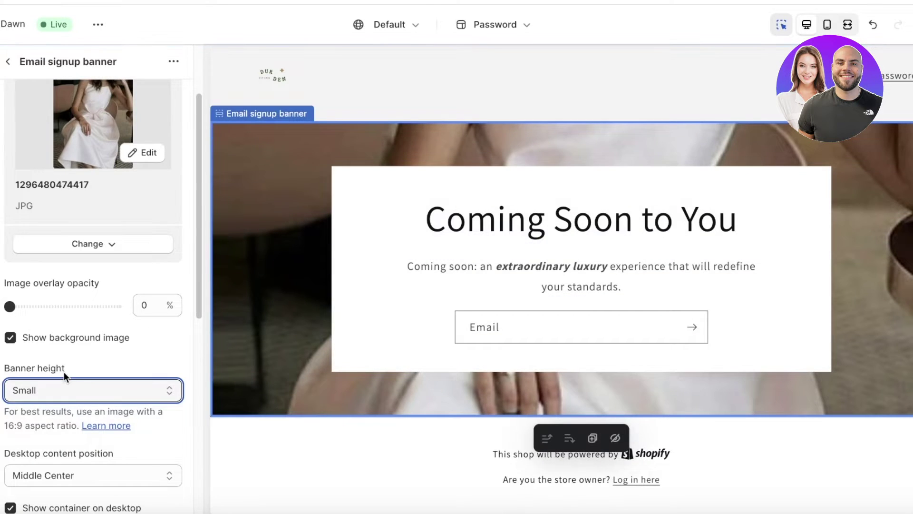
click(61, 389)
click(52, 420)
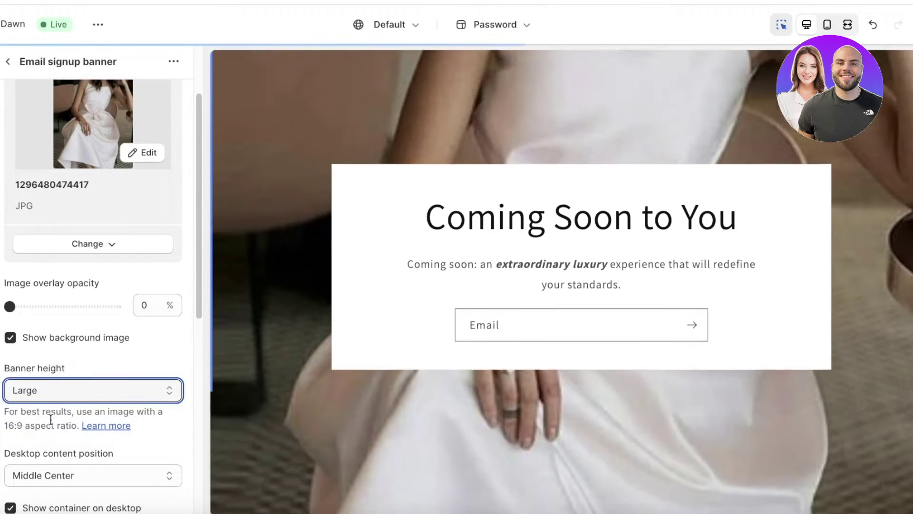
scroll(57, 409, down, 3)
click(74, 238)
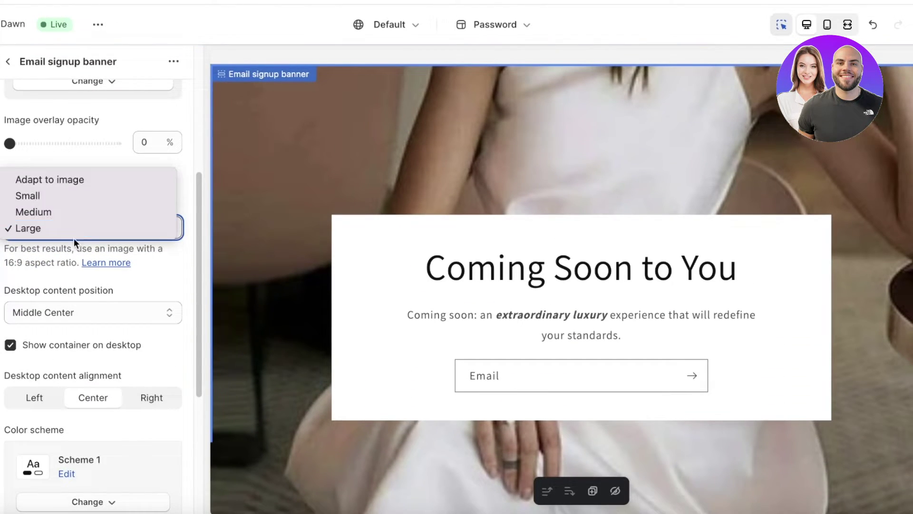
click(80, 194)
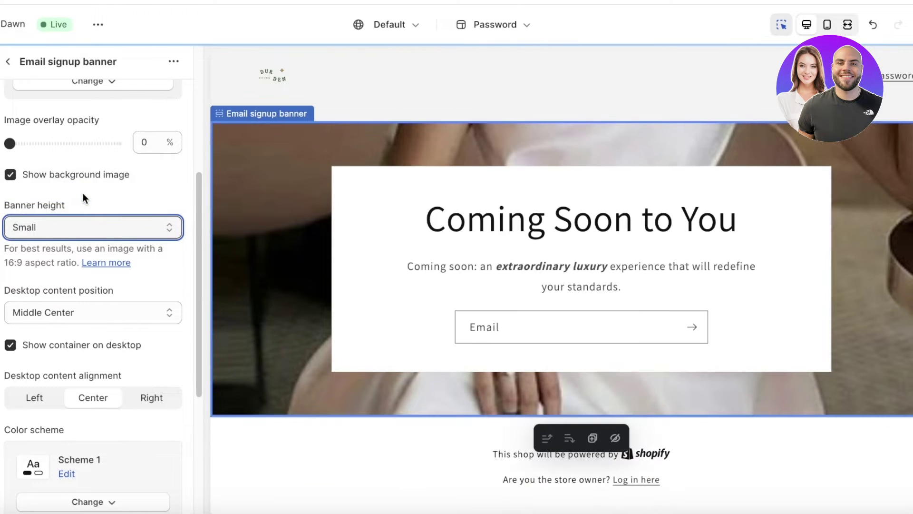
click(108, 215)
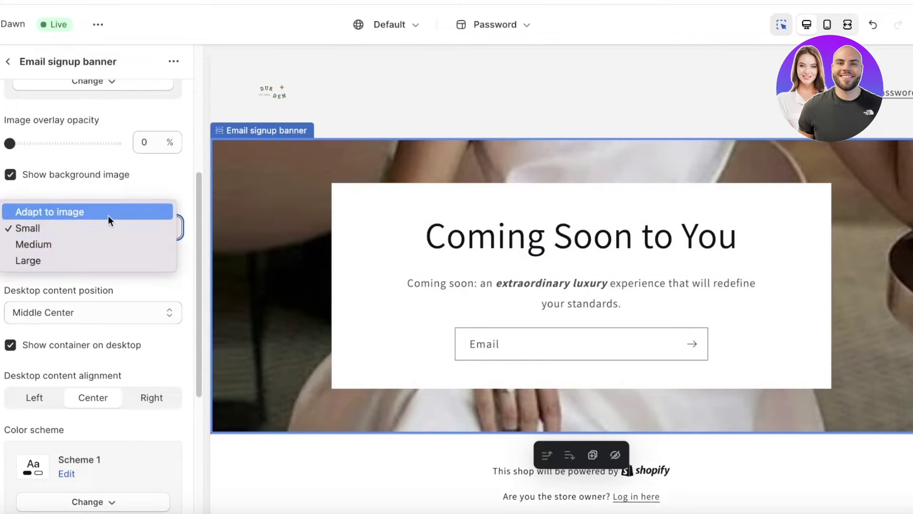
click(79, 246)
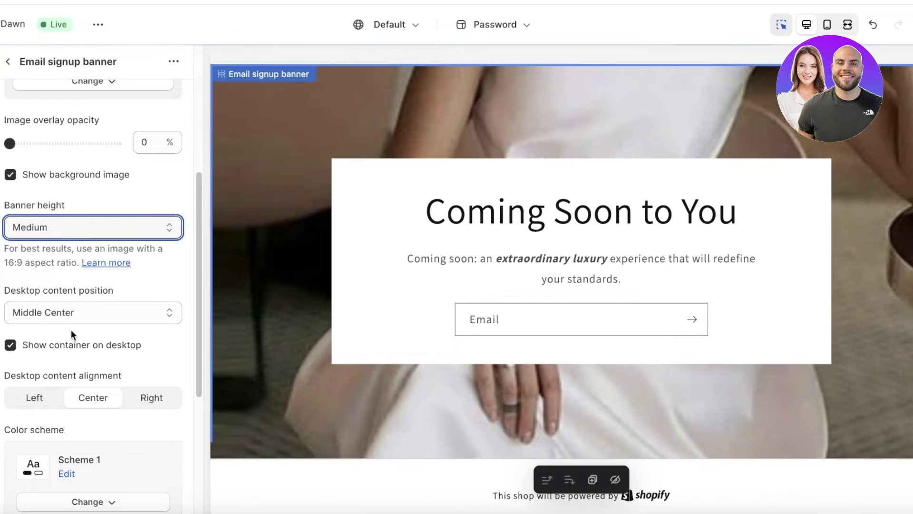
click(76, 313)
click(146, 199)
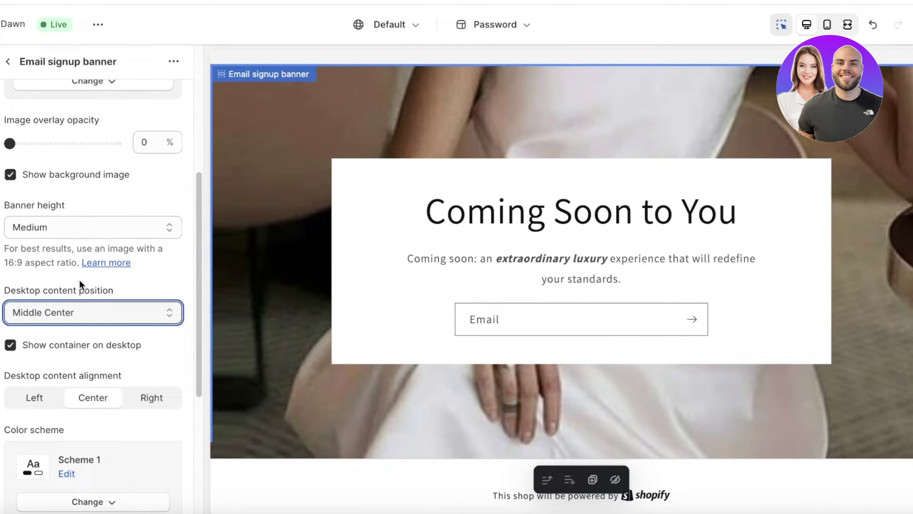
scroll(79, 279, up, 5)
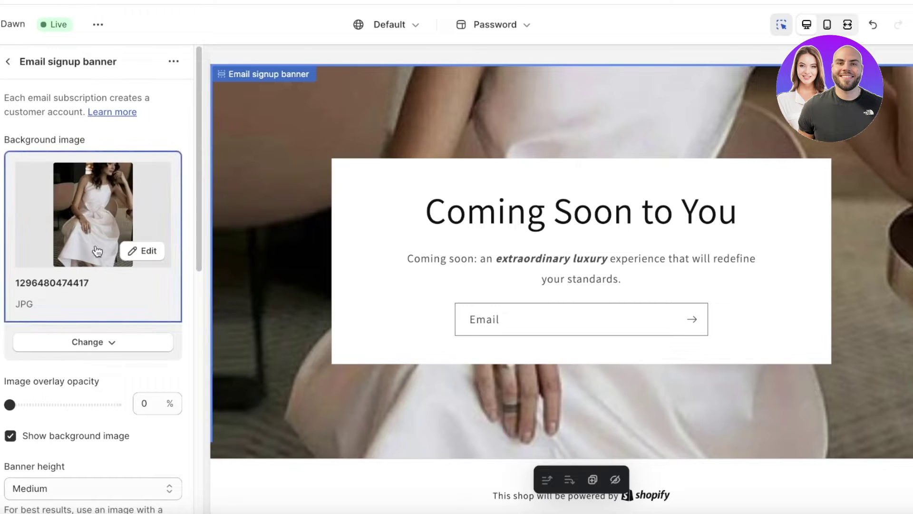
- Move the background focal point onto the left chair, save, and go back to the Password sections
click(141, 252)
click(587, 384)
scroll(361, 297, down, 3)
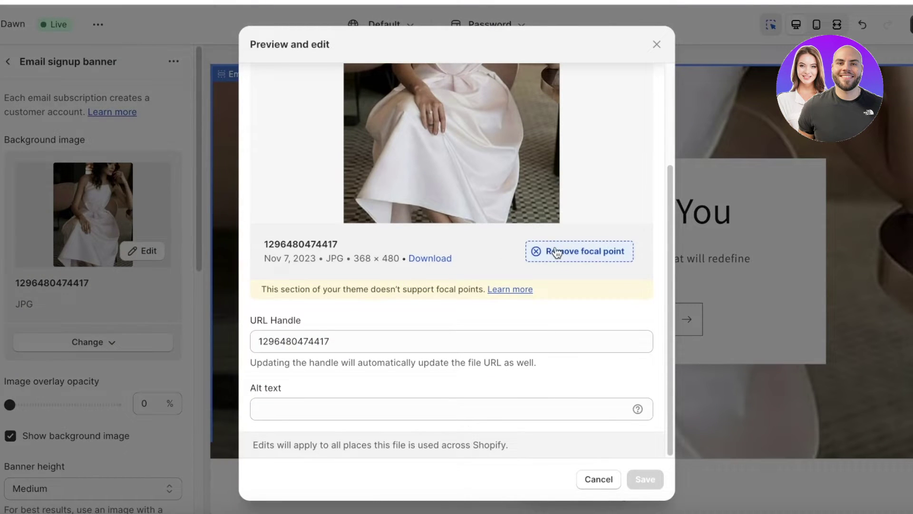
click(416, 208)
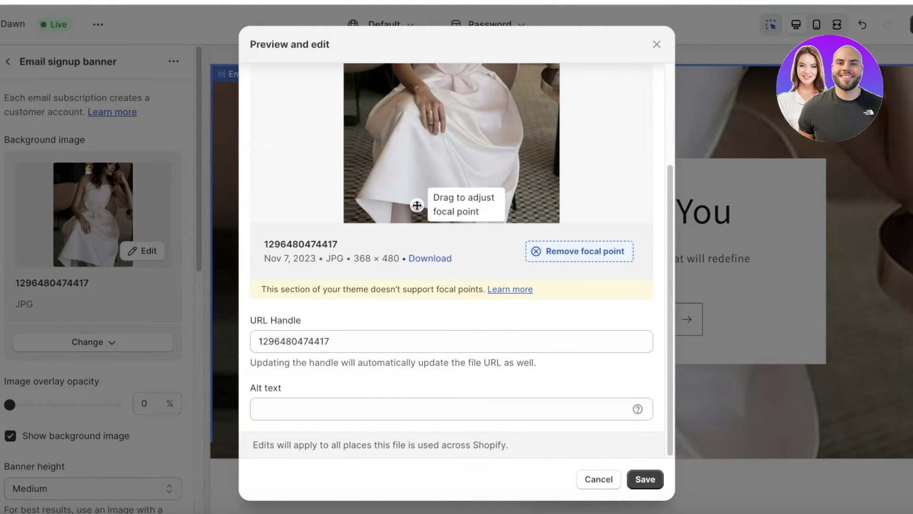
scroll(421, 190, up, 3)
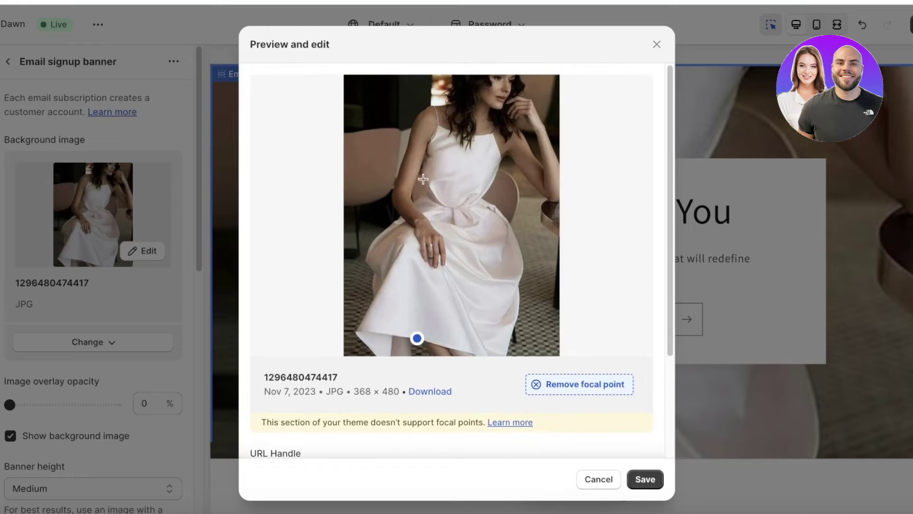
click(379, 154)
click(645, 480)
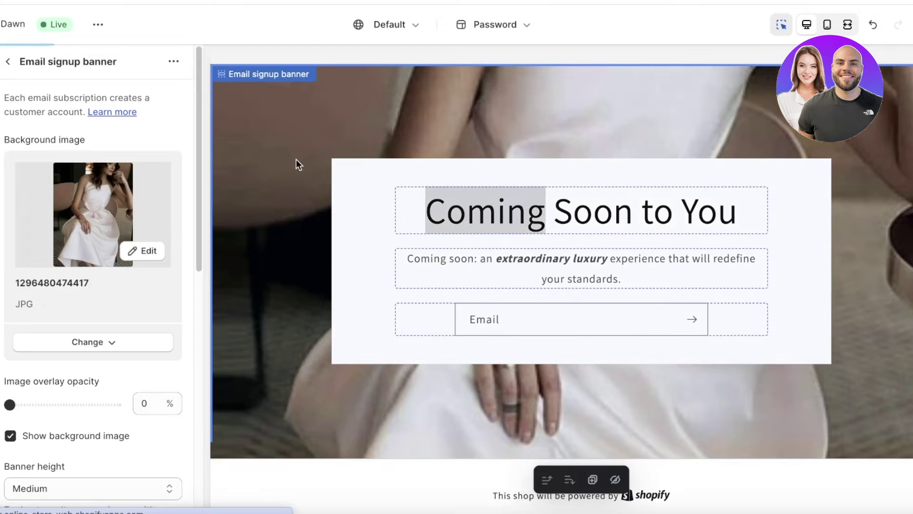
click(8, 62)
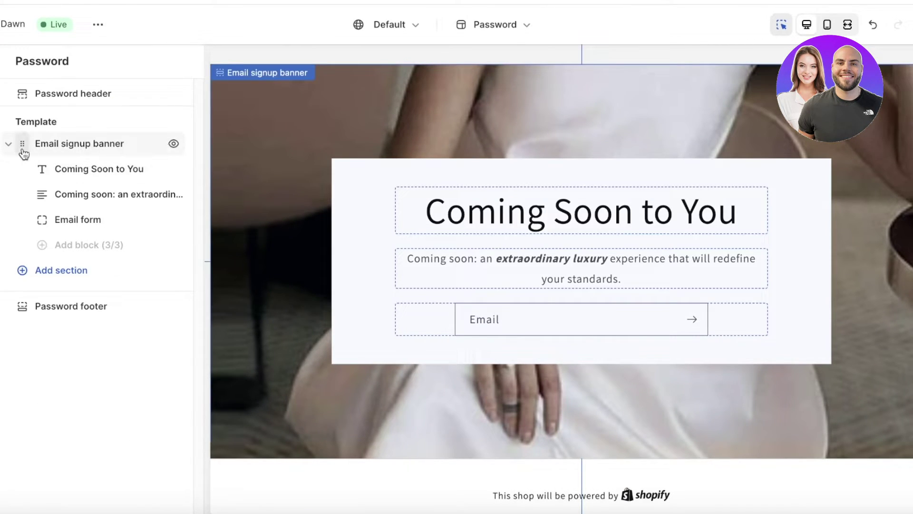
click(60, 144)
click(103, 294)
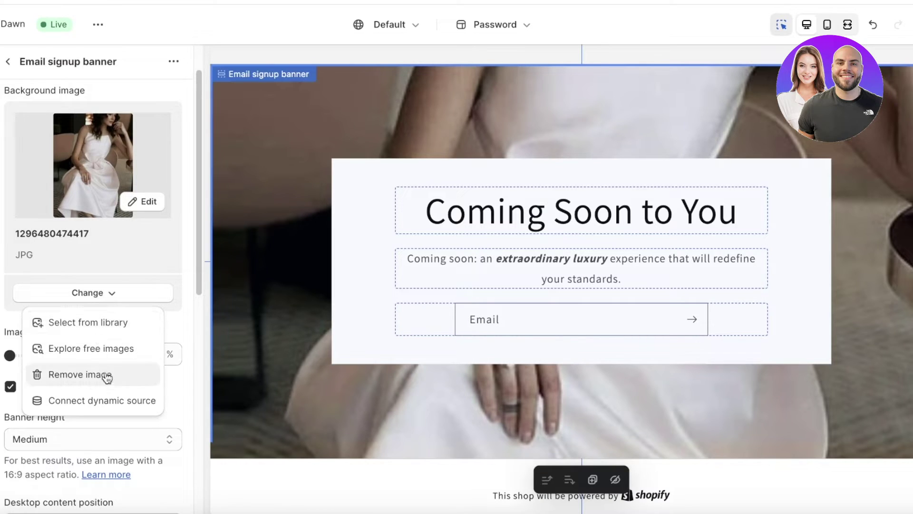
click(94, 326)
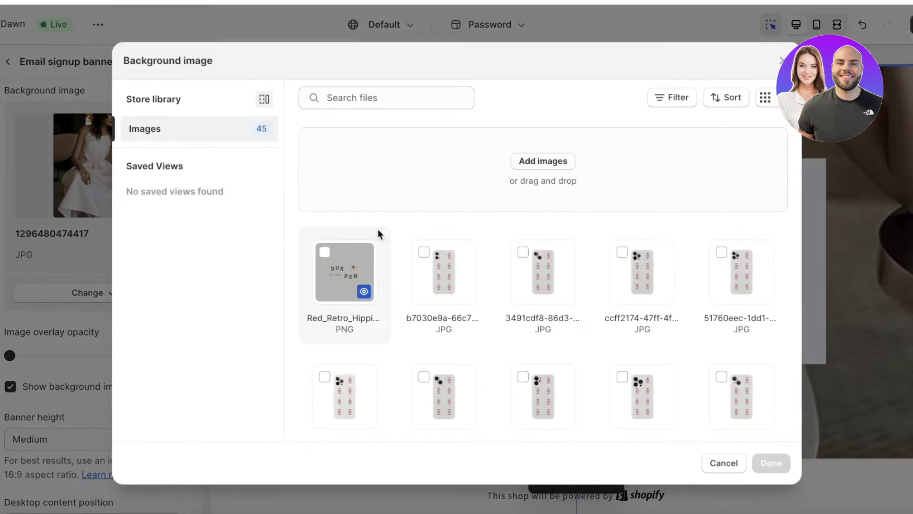
scroll(498, 273, down, 5)
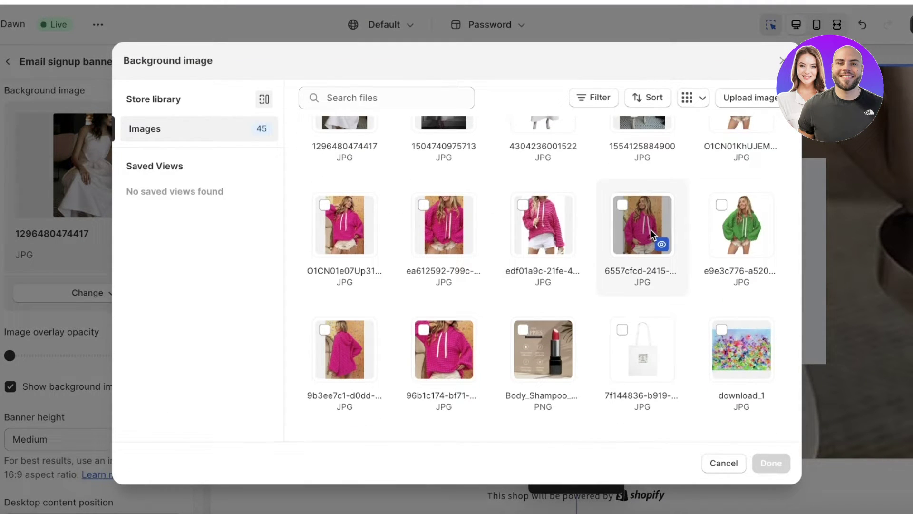
scroll(514, 336, up, 5)
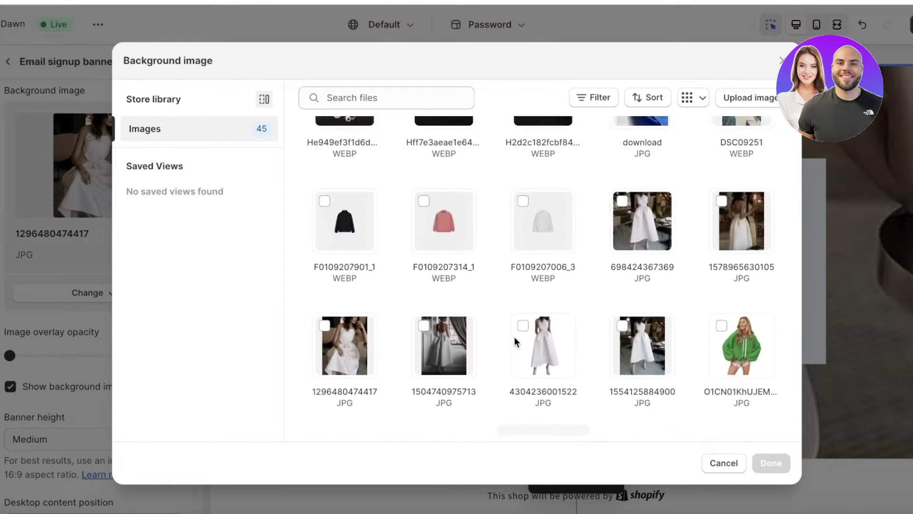
scroll(476, 333, down, 4)
scroll(439, 209, up, 4)
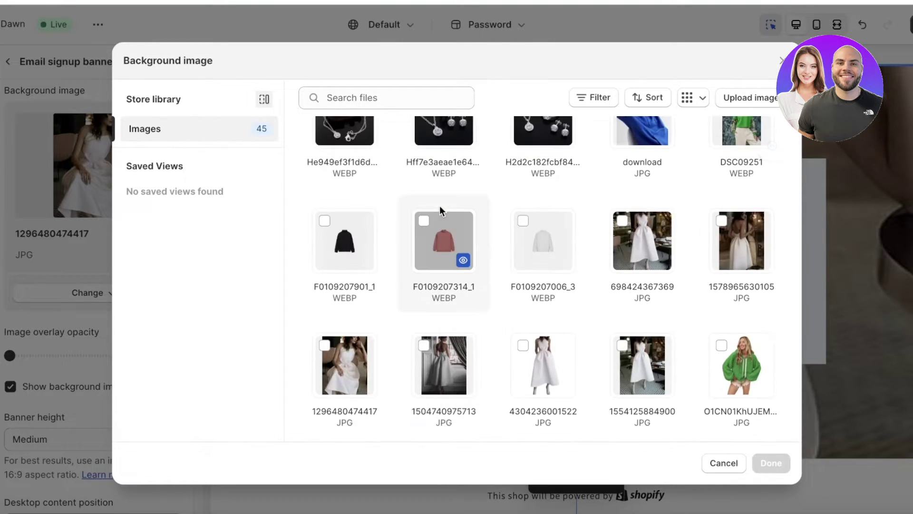
click(449, 357)
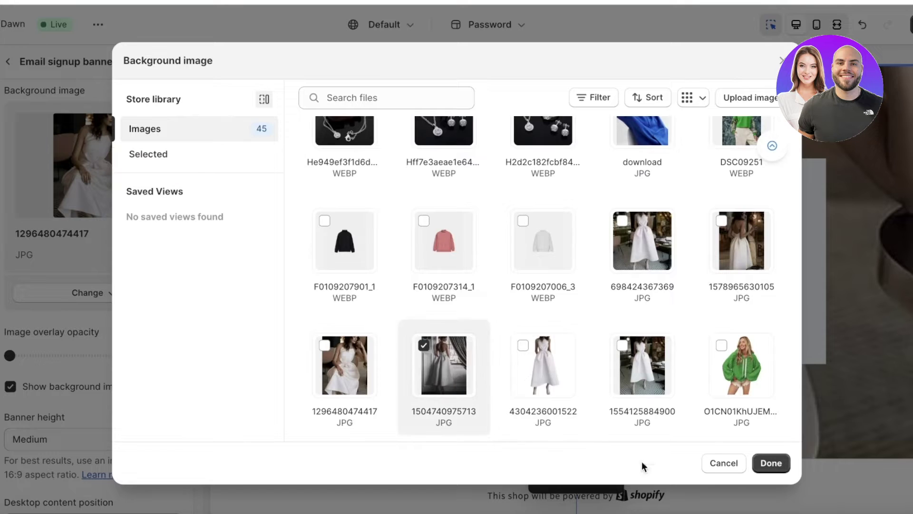
click(771, 463)
- Remove the old focal point, place a new one near the image top, and save
click(141, 201)
click(579, 384)
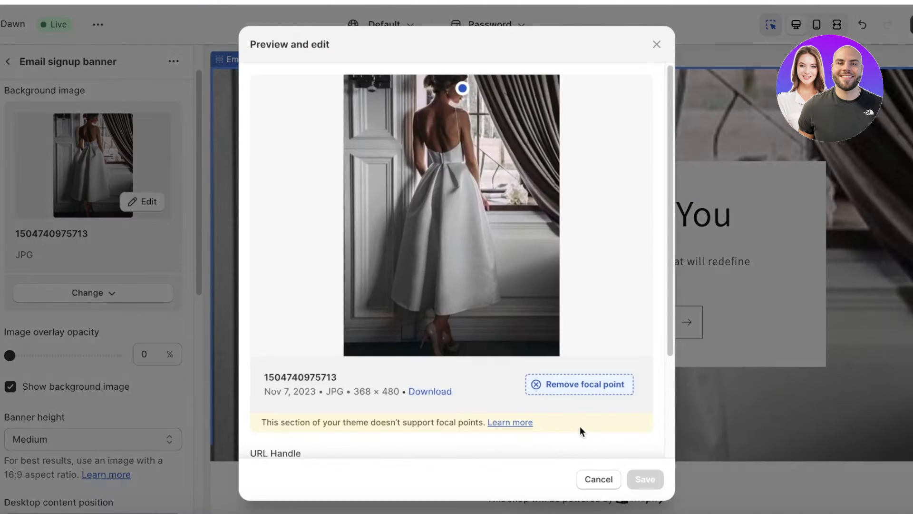
click(578, 389)
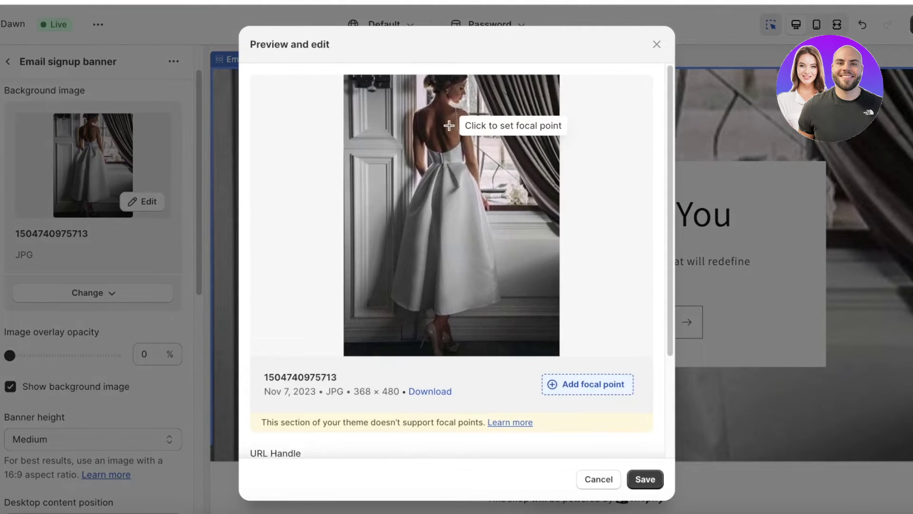
click(458, 96)
click(645, 479)
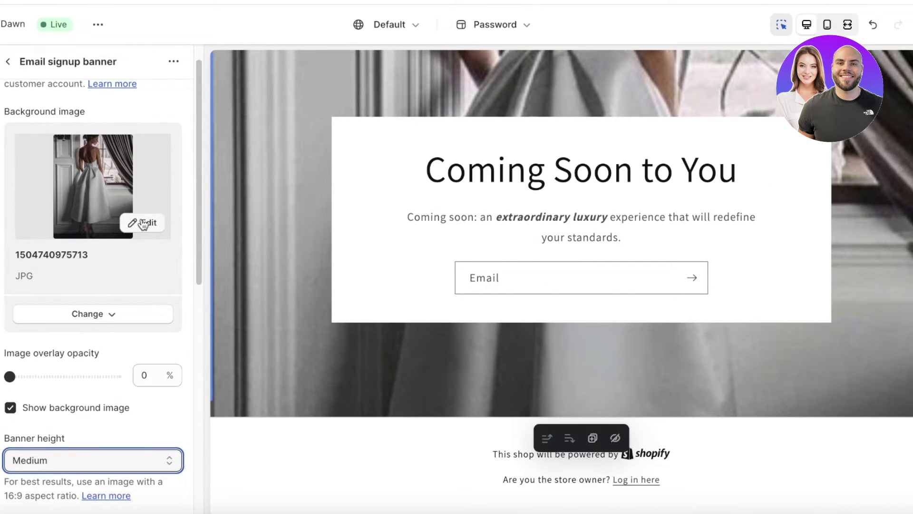
- Set the pink sweater background's focal point near the top, keep overlay opacity at 0%, and return to sections
click(143, 223)
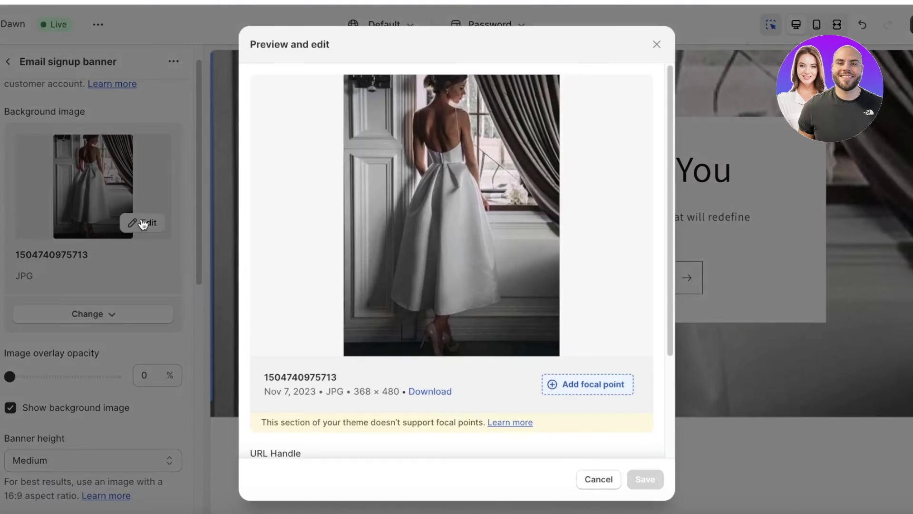
click(456, 94)
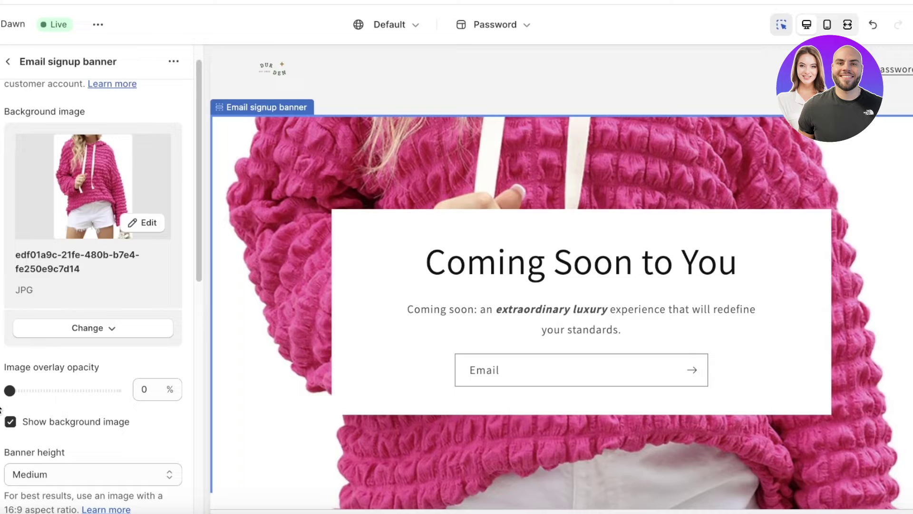
mouse_move(10, 390)
mouse_down()
mouse_move(21, 391)
mouse_move(9, 390)
mouse_up()
scroll(498, 274, down, 1)
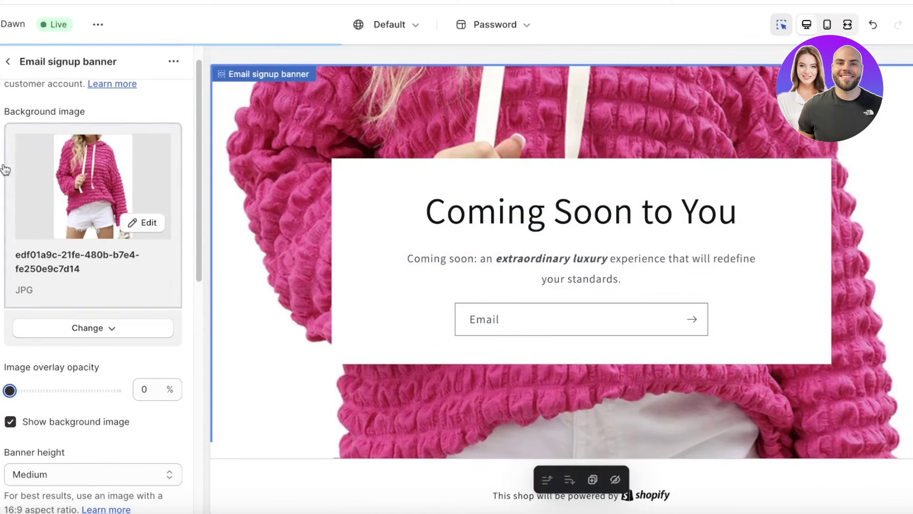
click(9, 62)
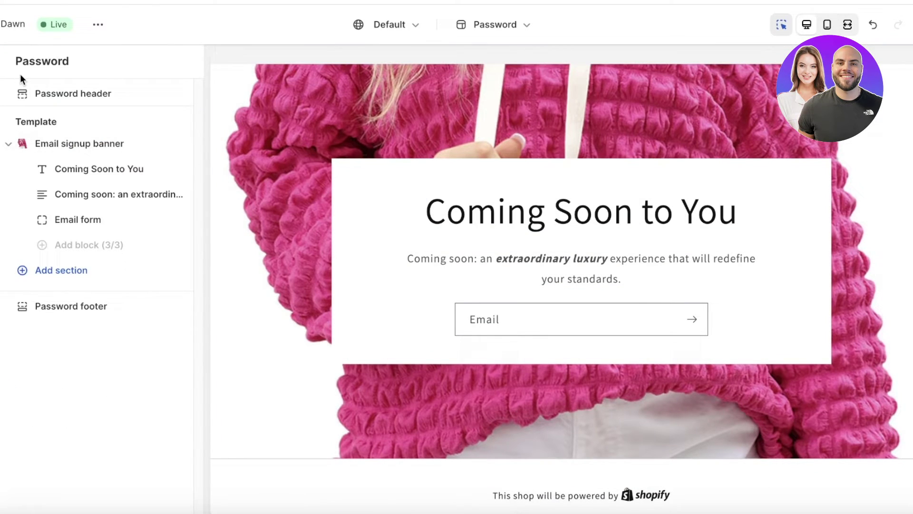
click(85, 170)
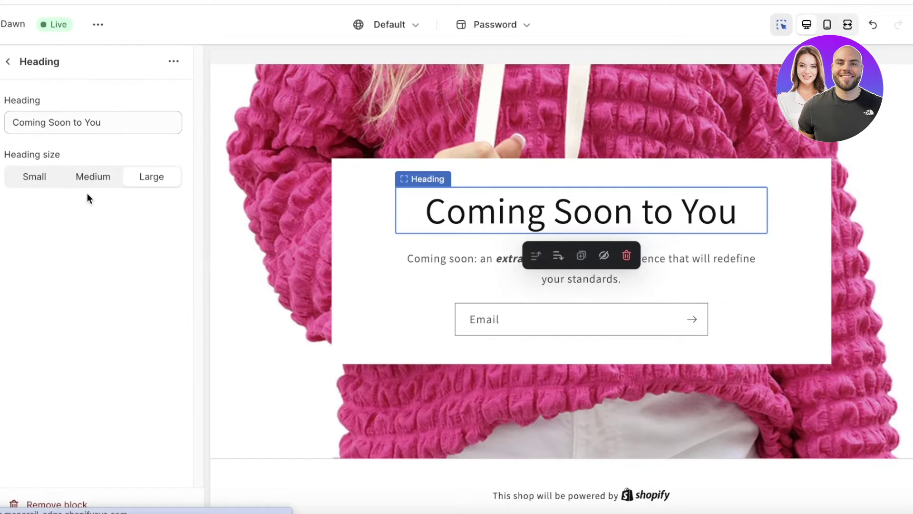
click(352, 173)
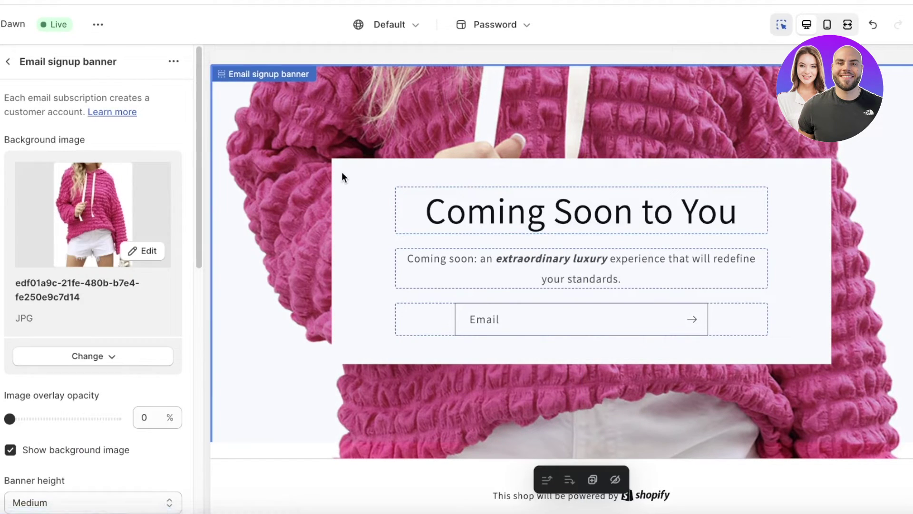
click(6, 61)
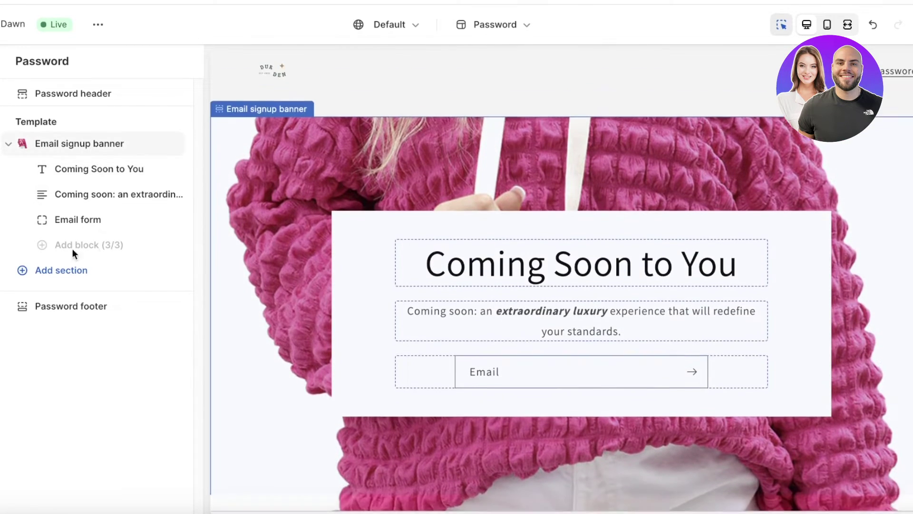
click(51, 268)
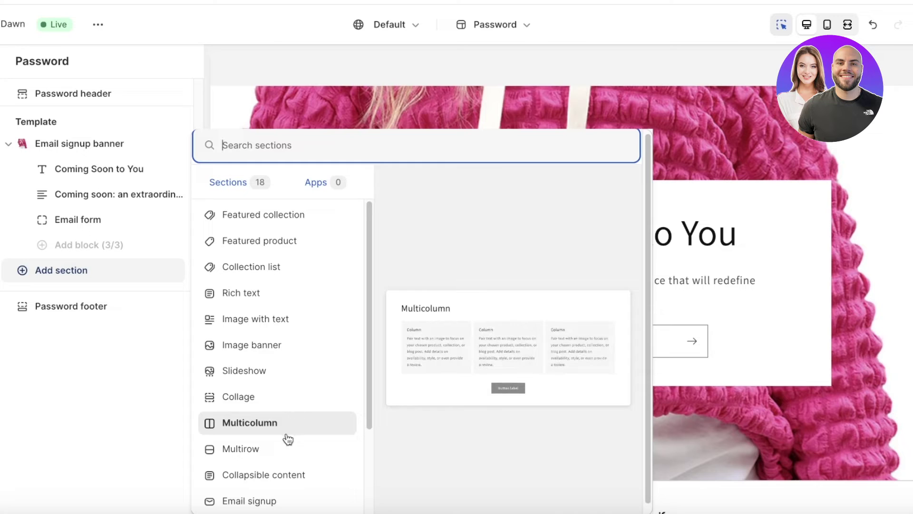
key(Escape)
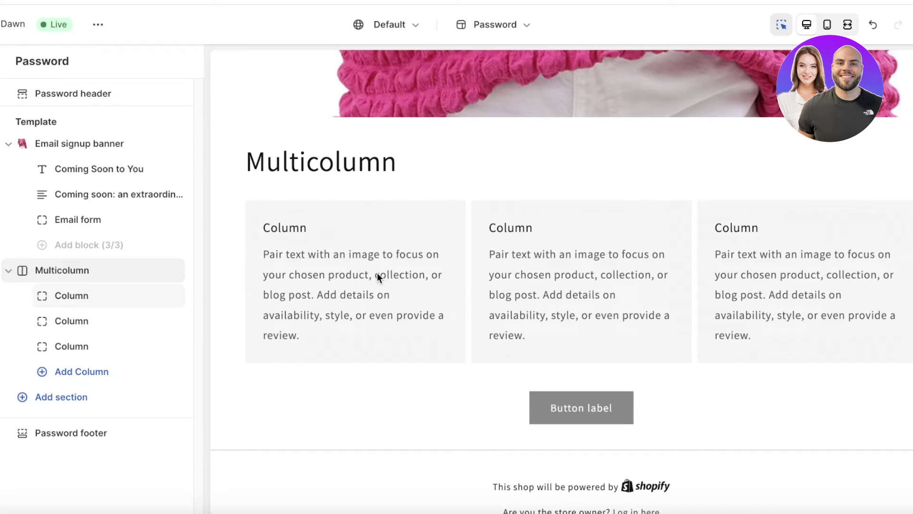
click(336, 232)
click(287, 170)
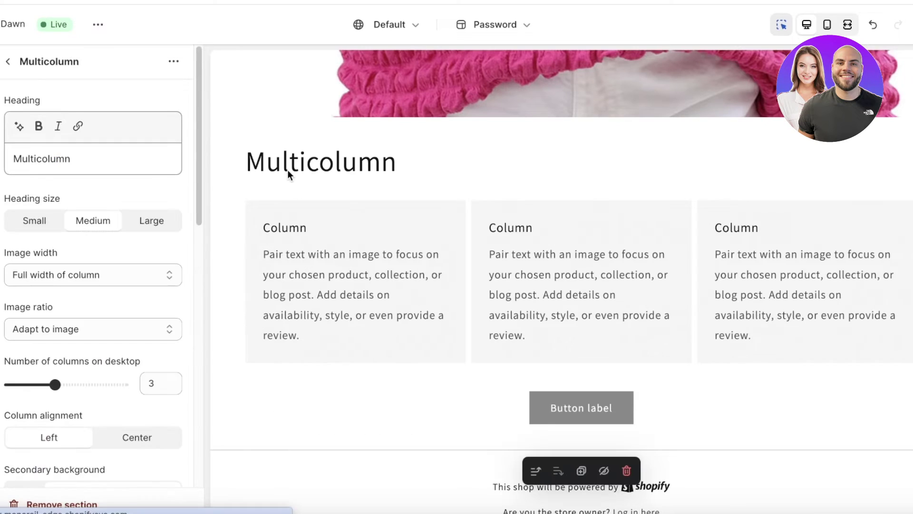
click(626, 470)
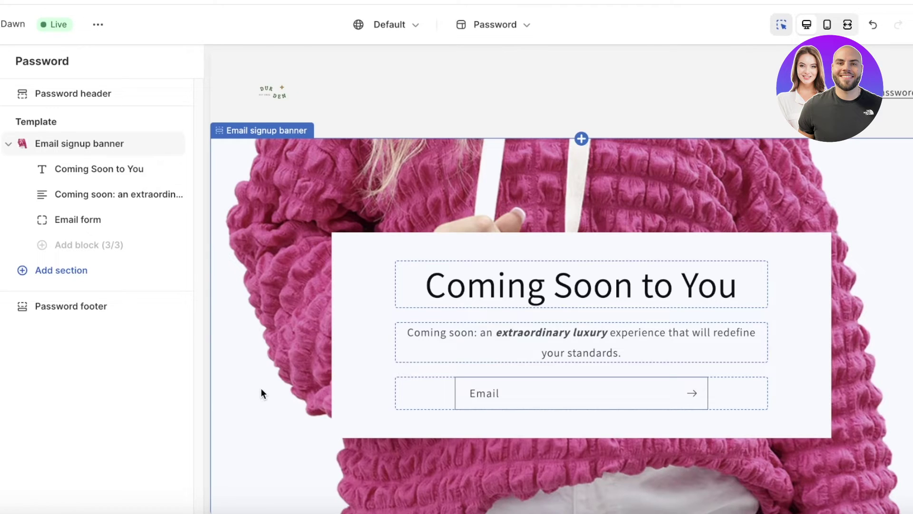
click(683, 91)
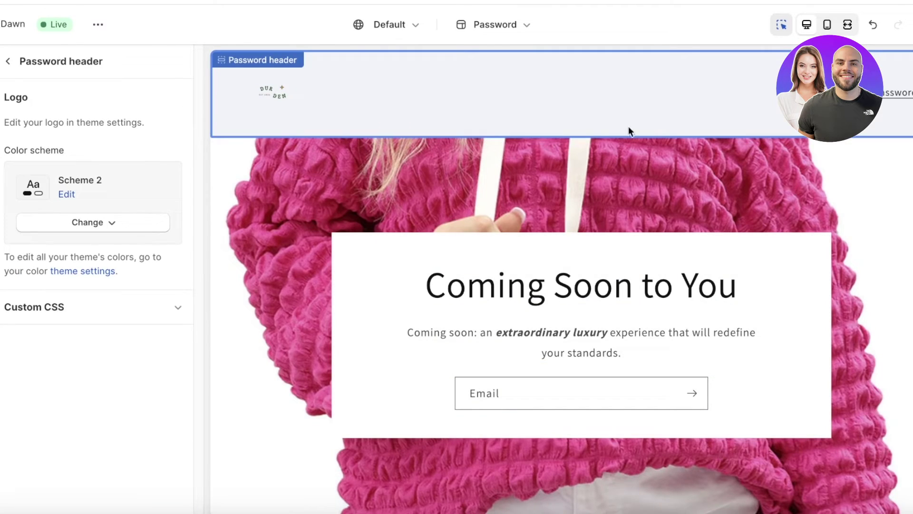
click(590, 139)
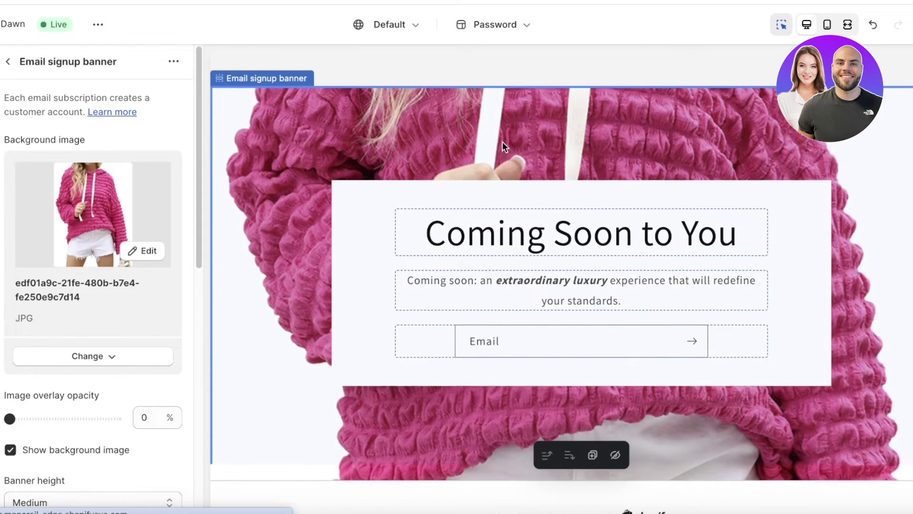
scroll(503, 142, up, 2)
click(488, 104)
mouse_move(590, 139)
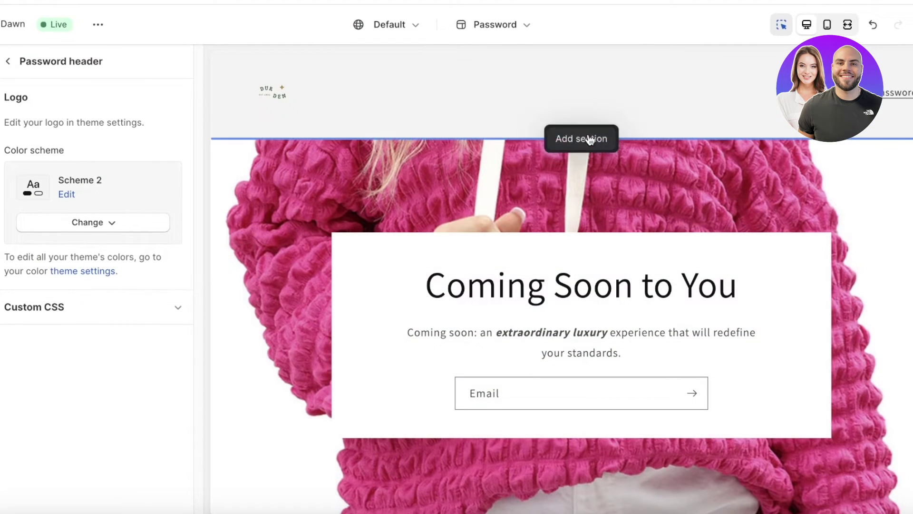
scroll(590, 162, down, 3)
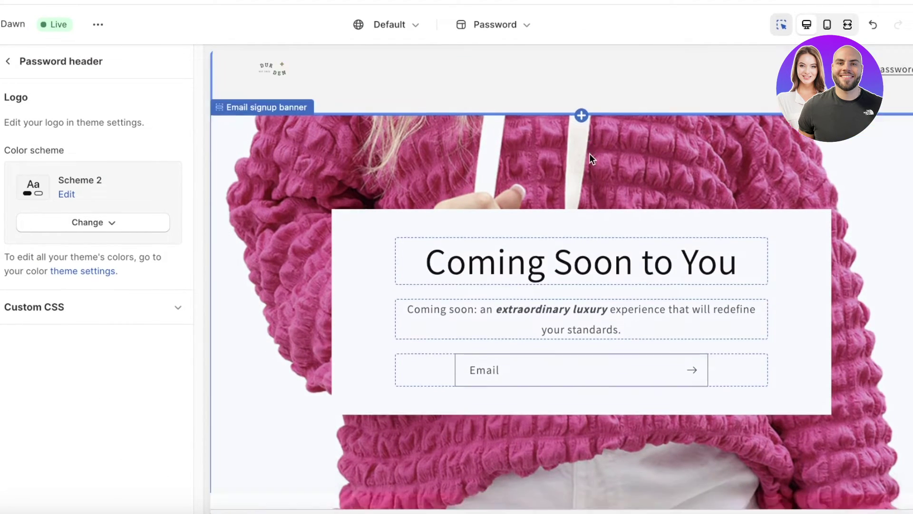
click(637, 395)
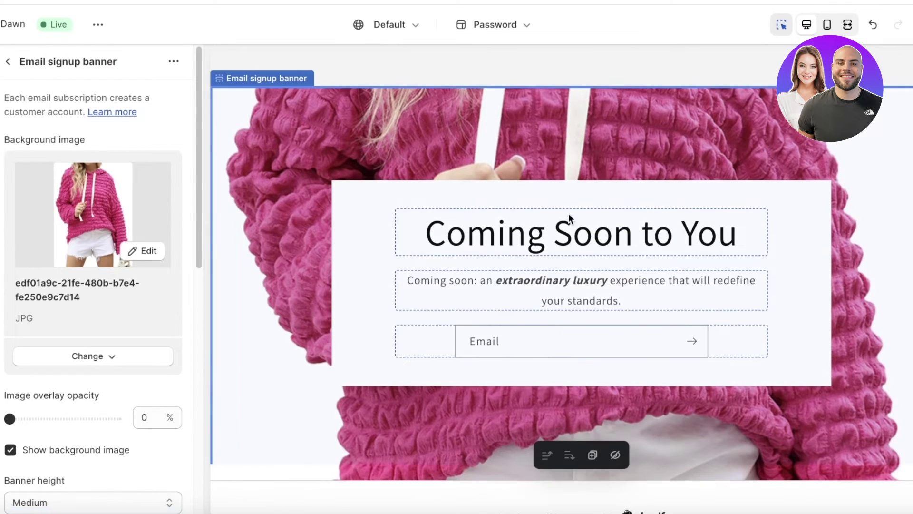
scroll(581, 387, down, 2)
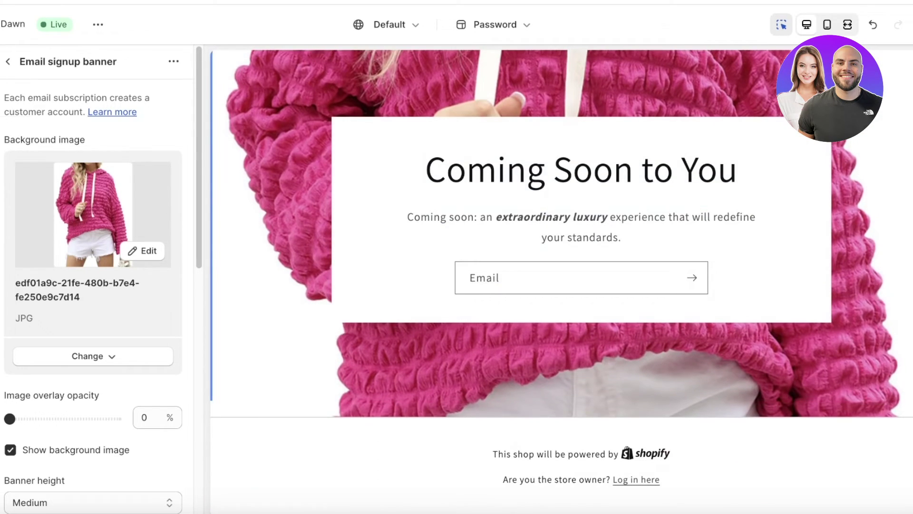
- Add a Rich text section to the Password page
click(8, 61)
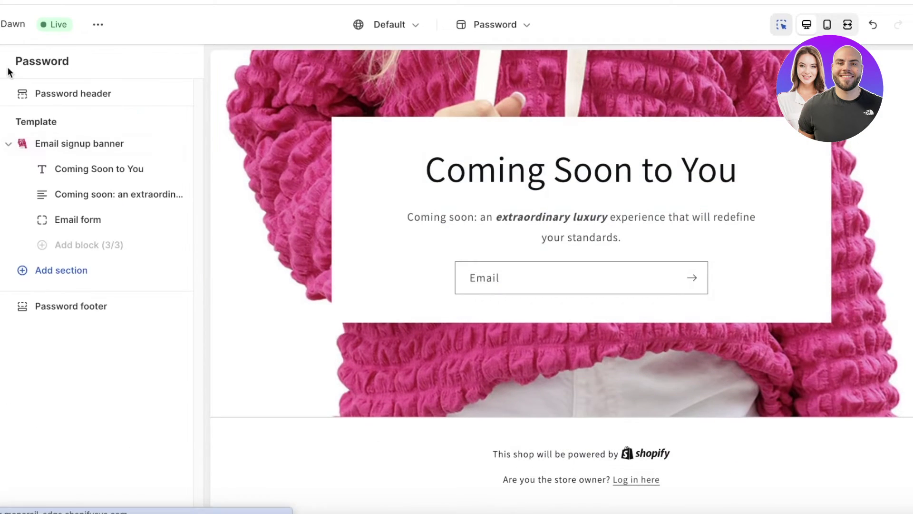
click(41, 270)
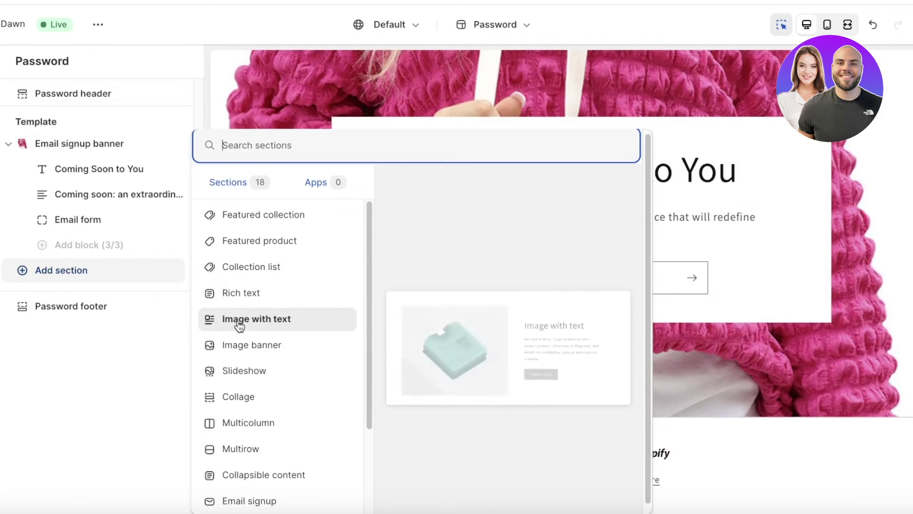
scroll(238, 325, down, 1)
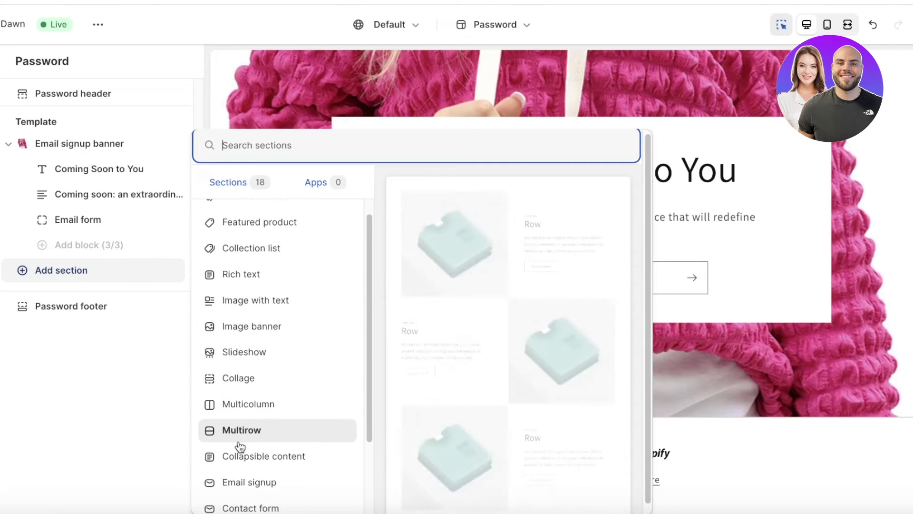
click(252, 283)
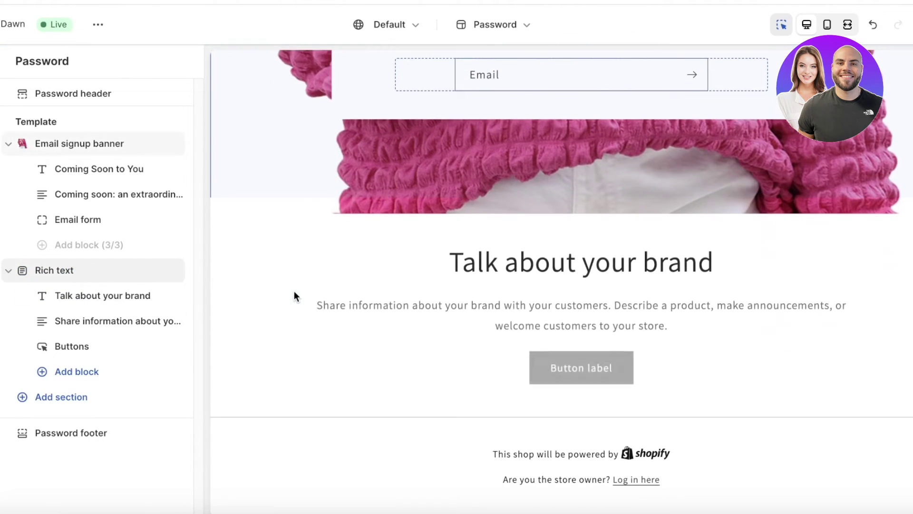
- Change the Rich text heading to 'Visit our Blog till then!'
click(157, 296)
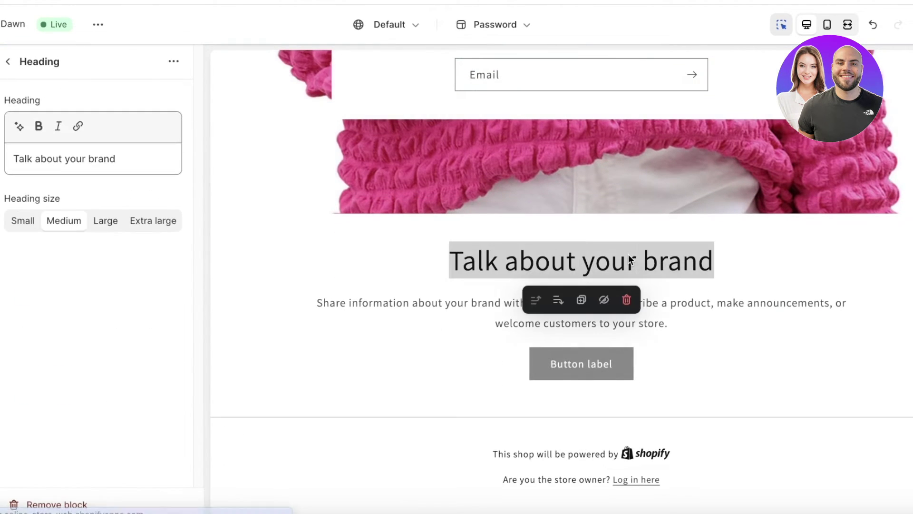
triple_click(151, 151)
text(A)
key(BackSpace)
text(B)
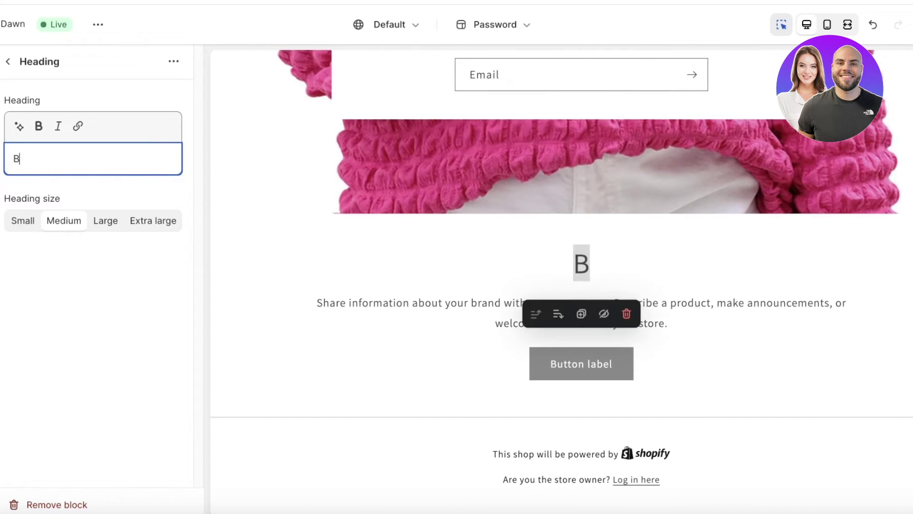
key(BackSpace)
text(Visit o)
text(ut )
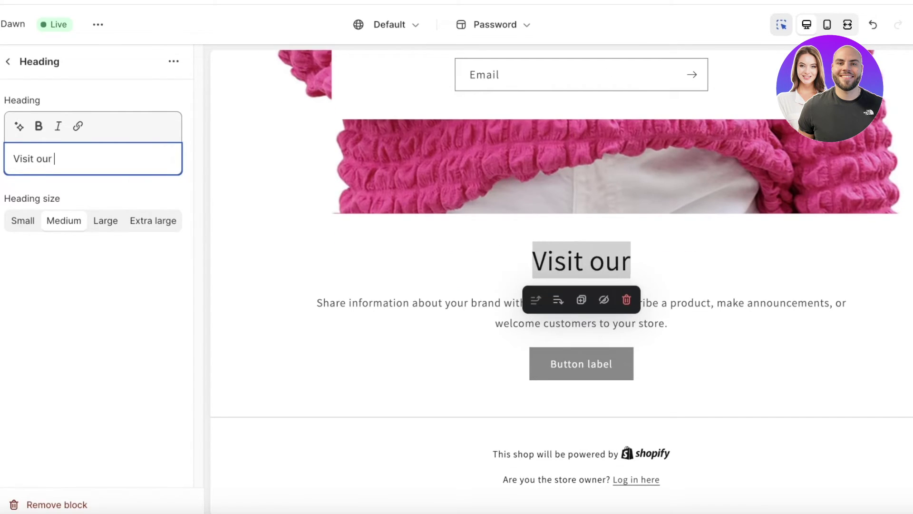
text(Blog till )
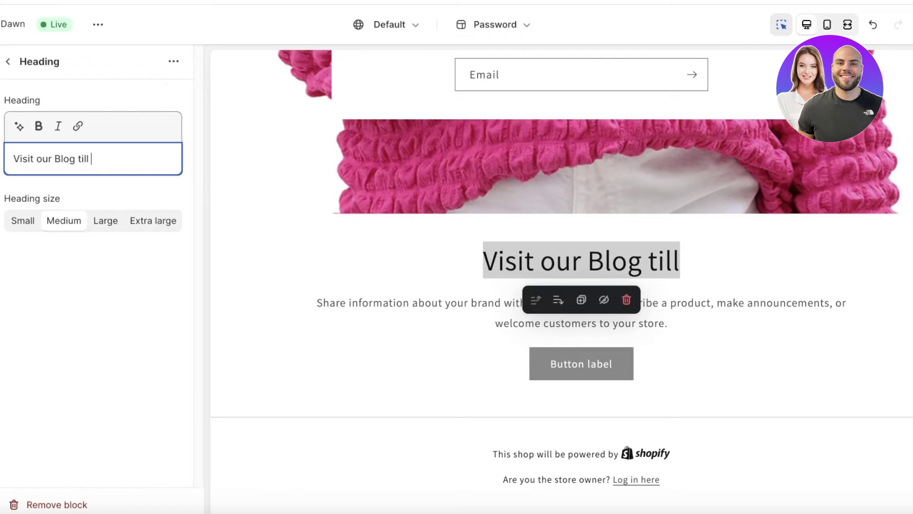
text(then!)
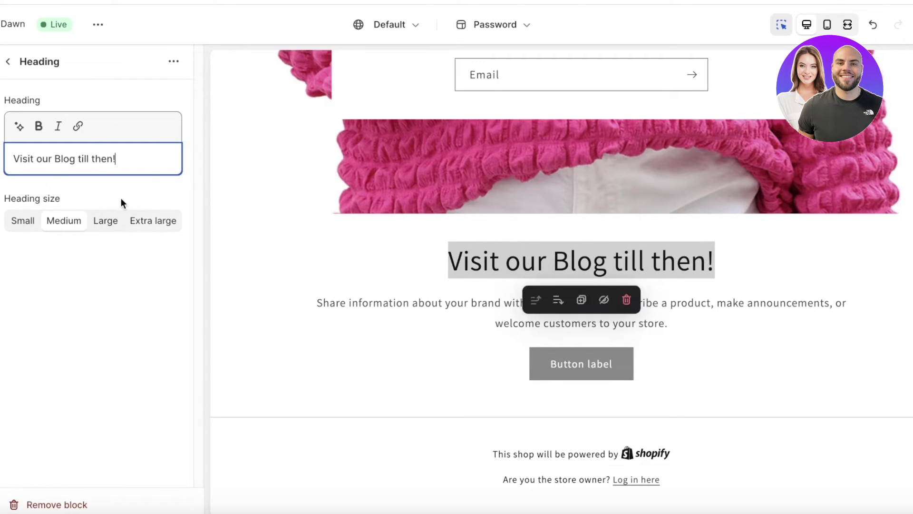
- Replace the description with 'Find all the latest trends and styles'
click(455, 305)
triple_click(106, 202)
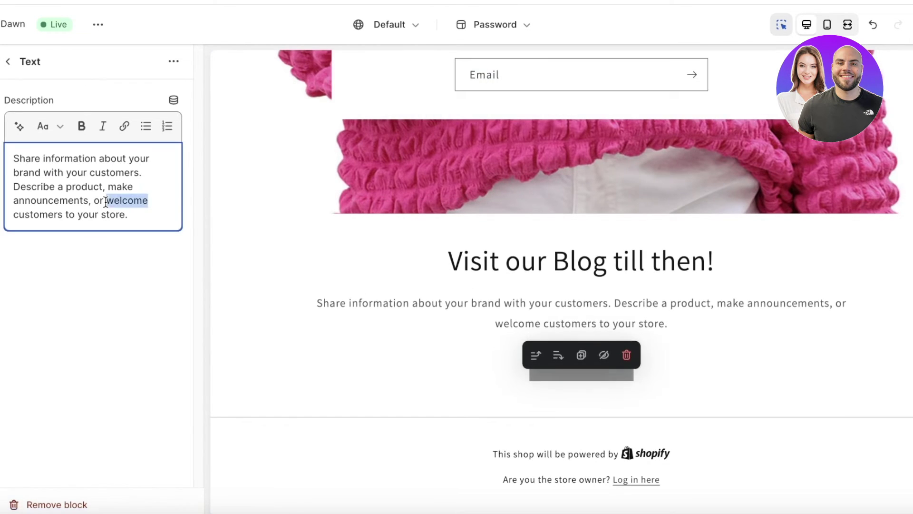
text(Find )
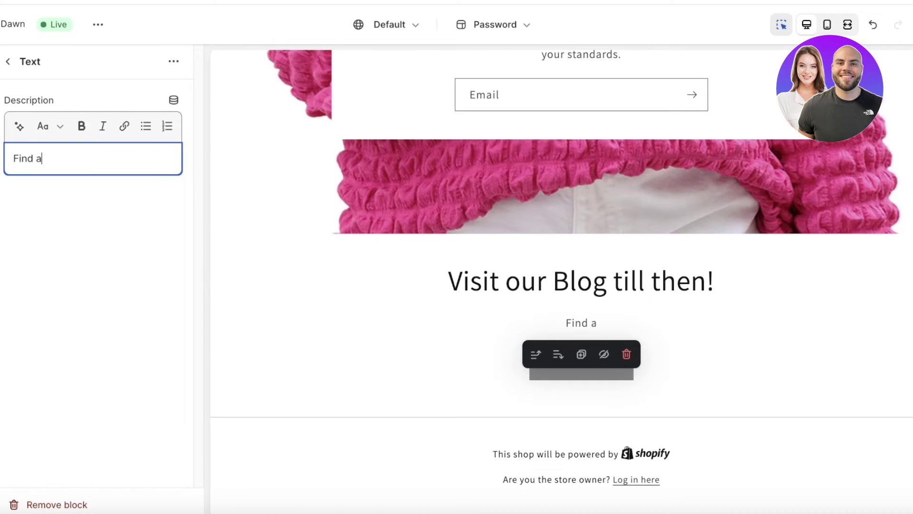
text(all the latest trends and styles)
click(94, 323)
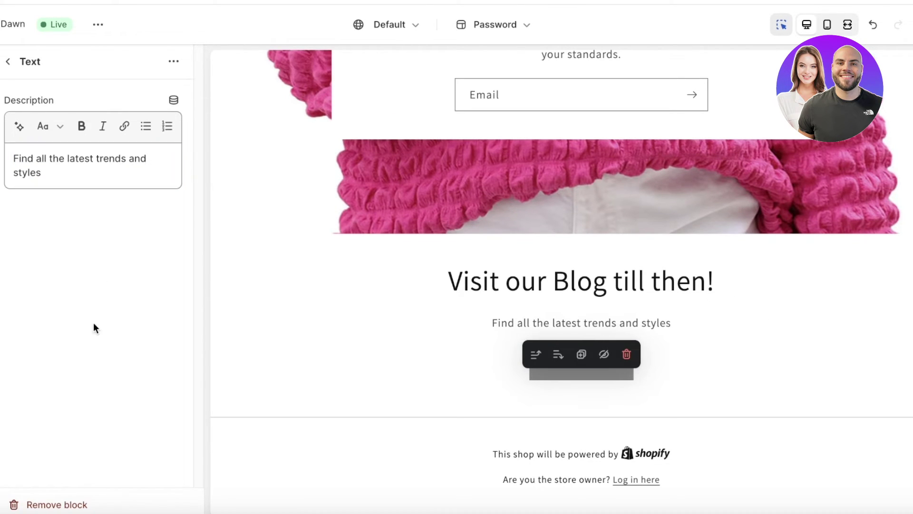
click(581, 371)
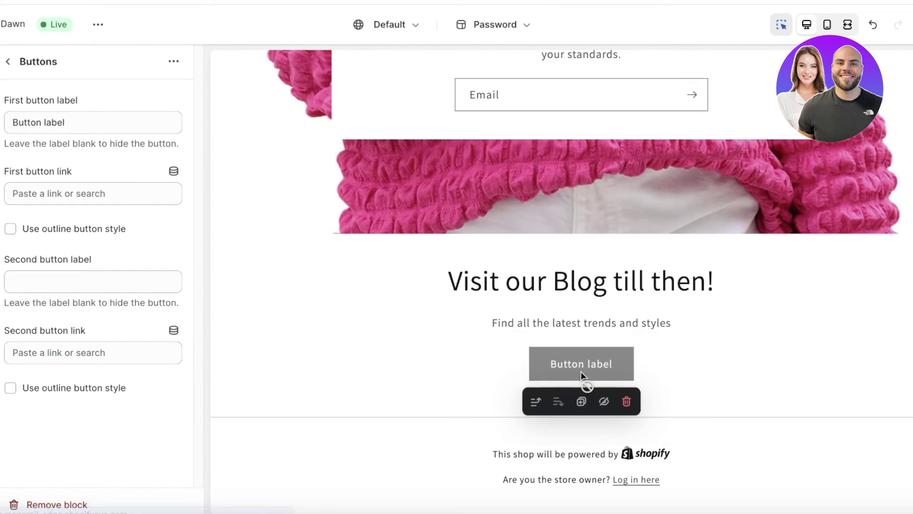
- Relabel the section's first button to 'Visit Now'
double_click(66, 125)
text(isit Now)
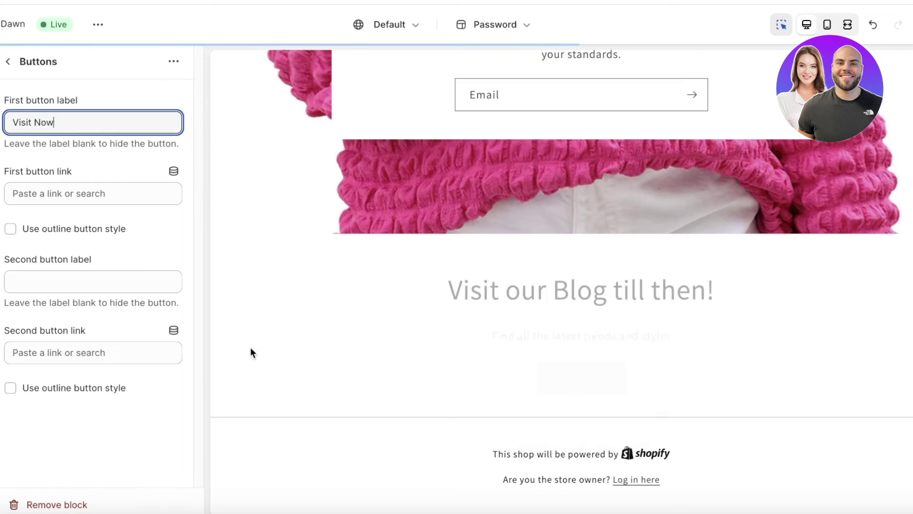
click(126, 426)
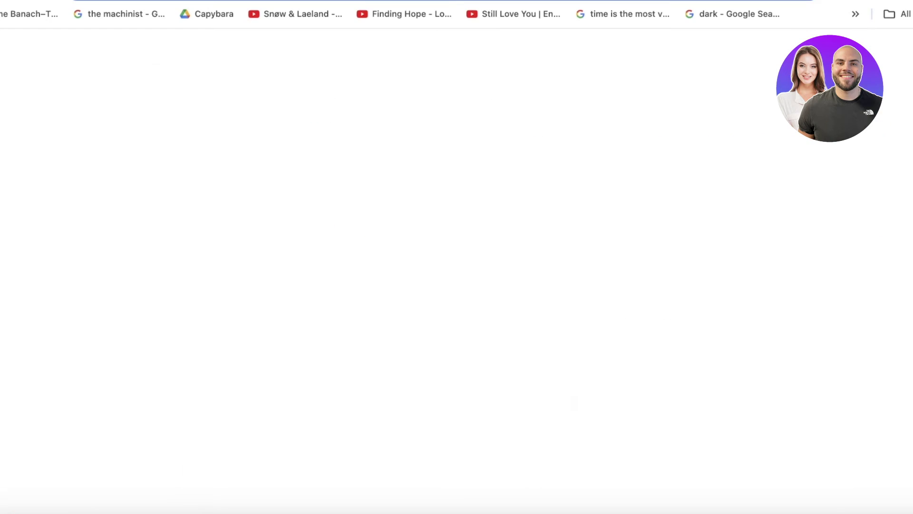
- Link the button to the copied search results page address, save the theme, and exit to Themes
click(122, 12)
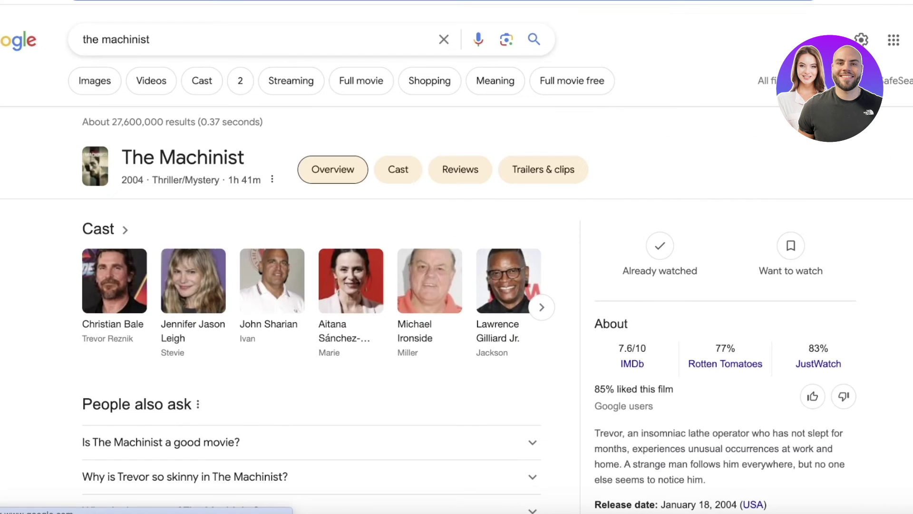
right_click(373, 2)
click(413, 86)
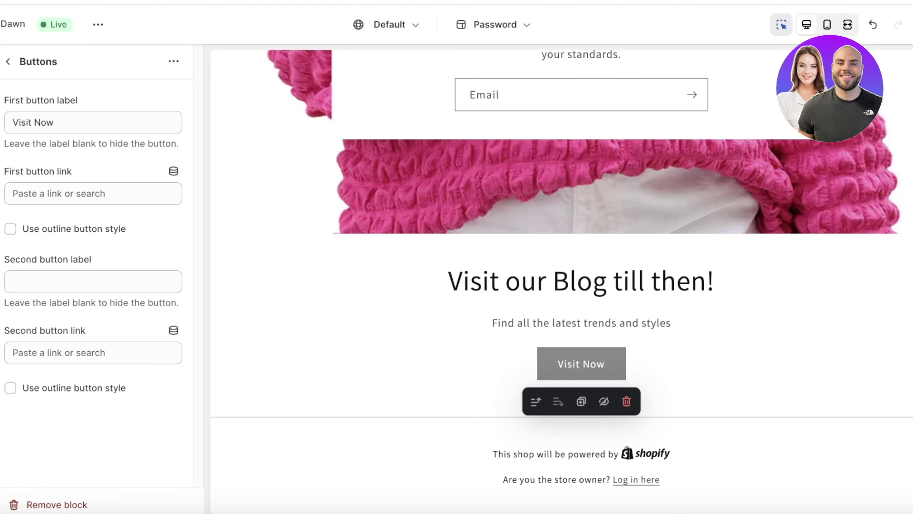
click(71, 196)
right_click(73, 197)
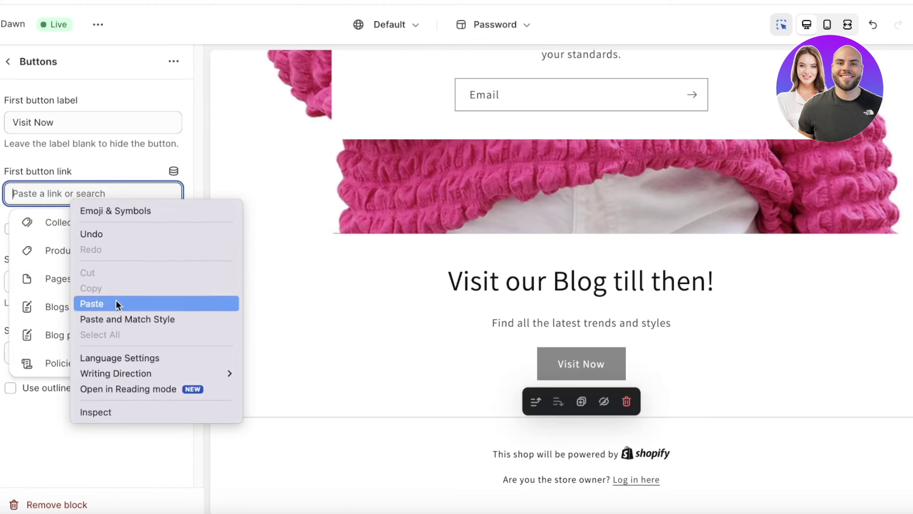
click(101, 302)
click(81, 158)
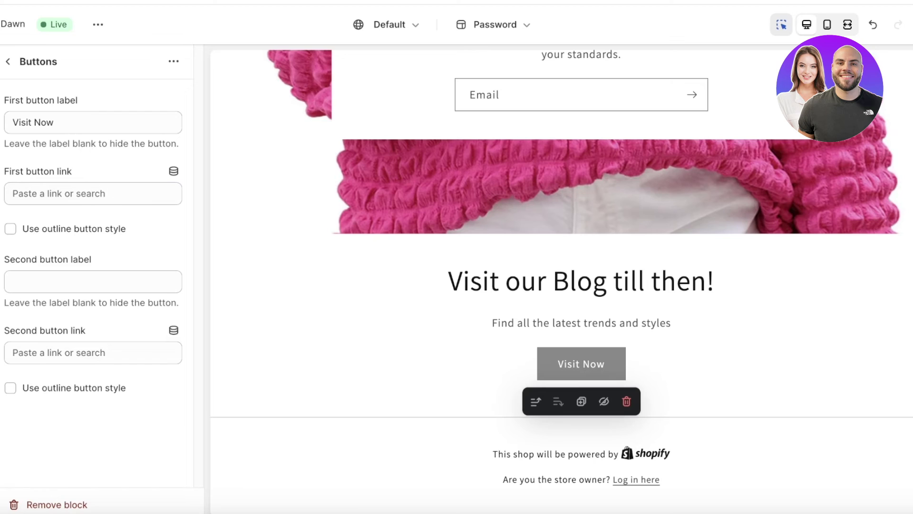
key(super+s)
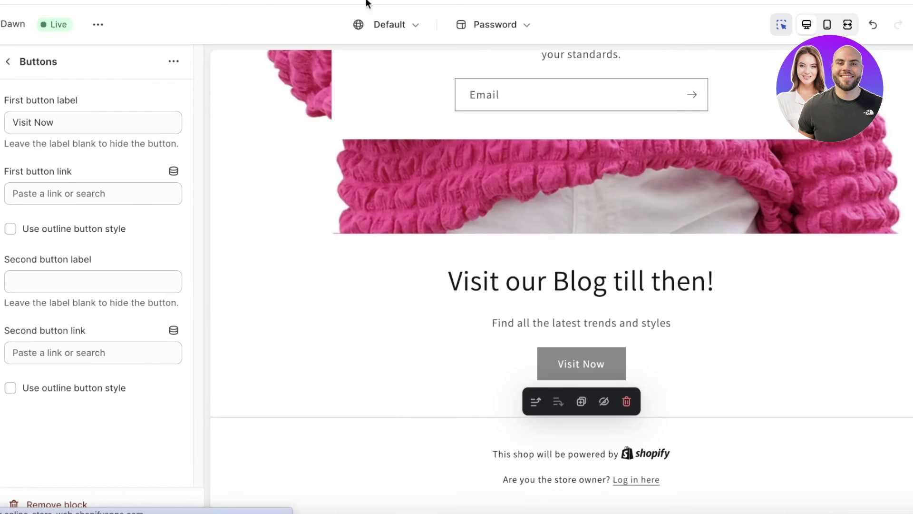
click(1, 25)
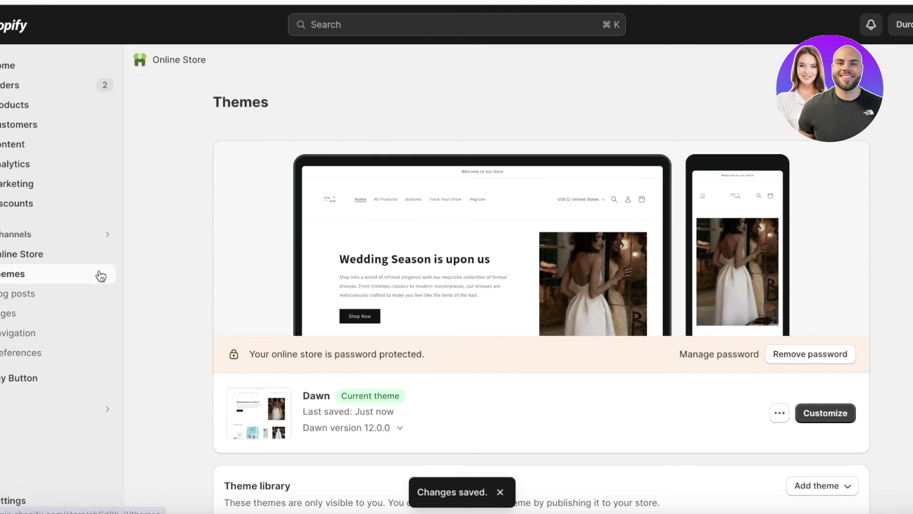
- View the live store, copy its web address, and paste it into a new incognito window
click(98, 252)
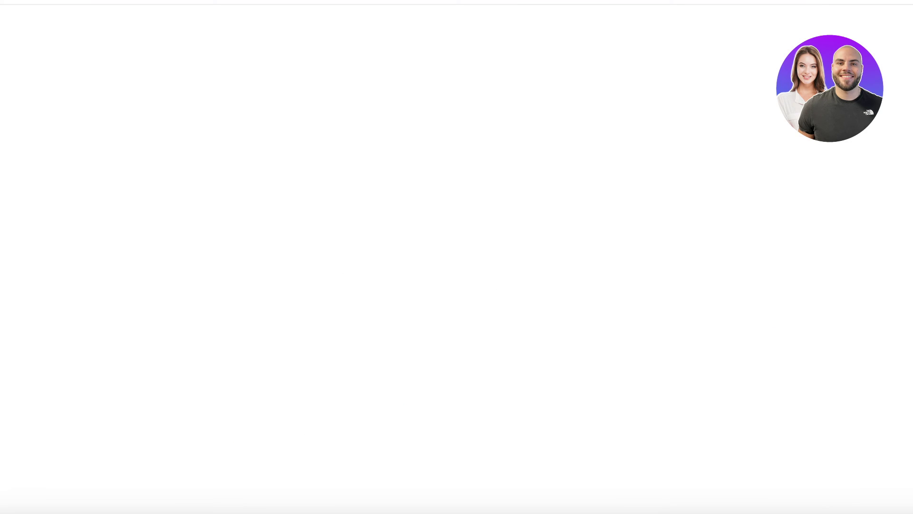
right_click(324, 1)
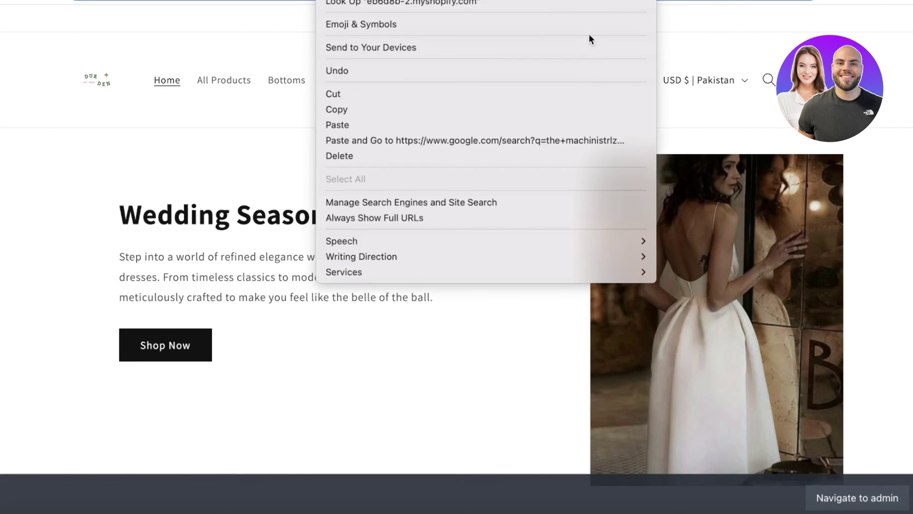
click(515, 109)
click(904, 1)
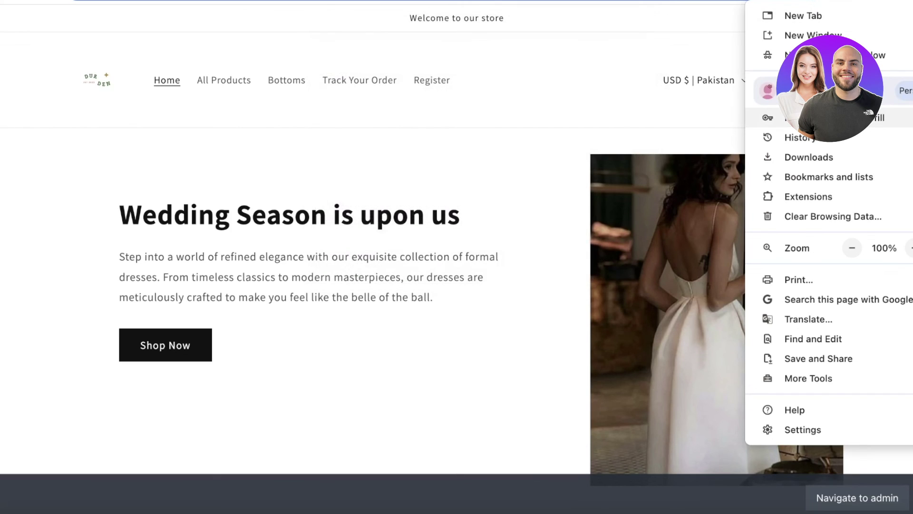
click(808, 55)
key(super+v)
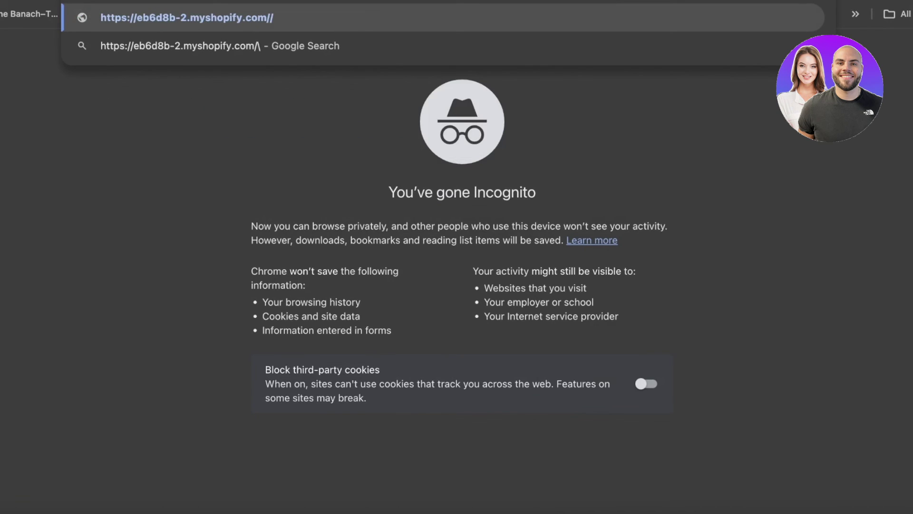
- Load the store in incognito, scroll the 'Coming Soon to You' password page, then return to admin Themes
key(Return)
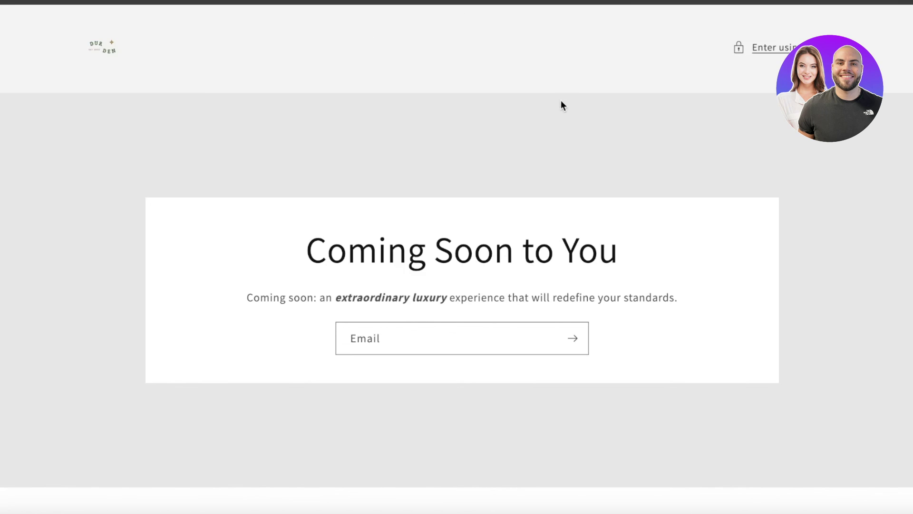
scroll(886, 177, down, 5)
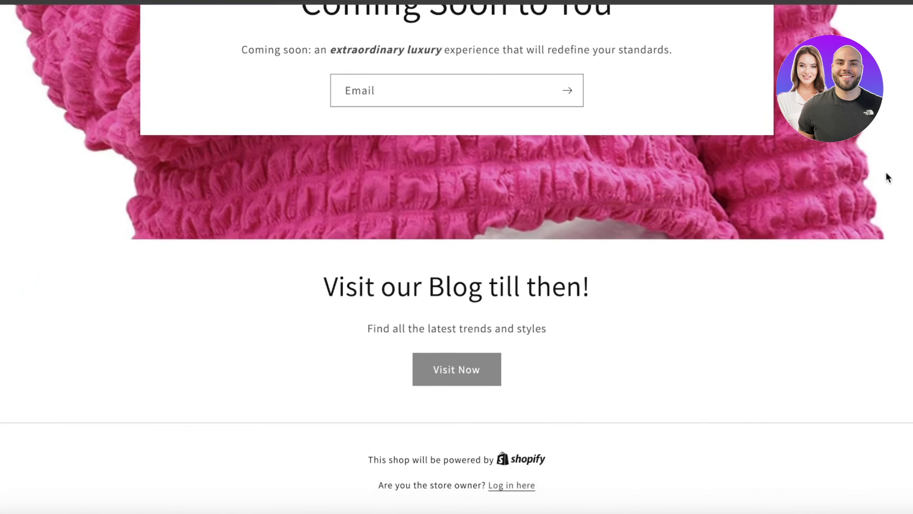
scroll(523, 295, up, 5)
scroll(504, 333, down, 5)
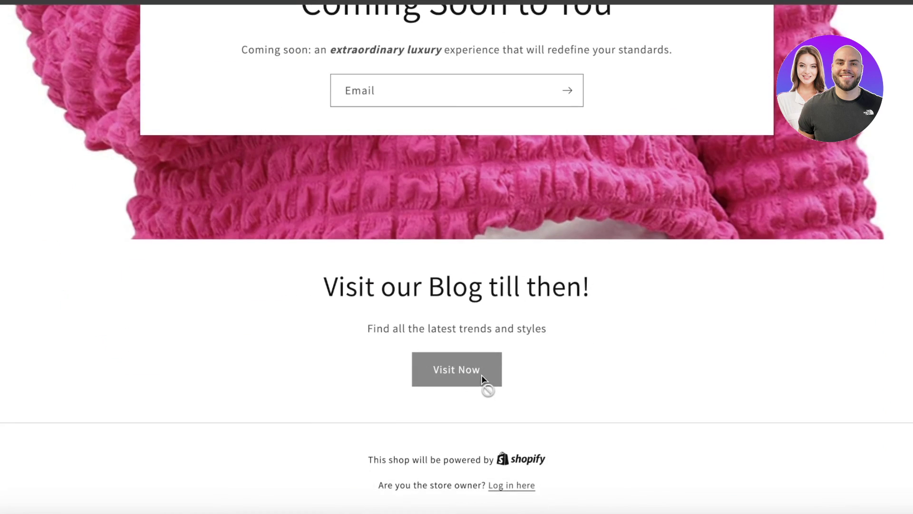
scroll(786, 209, up, 5)
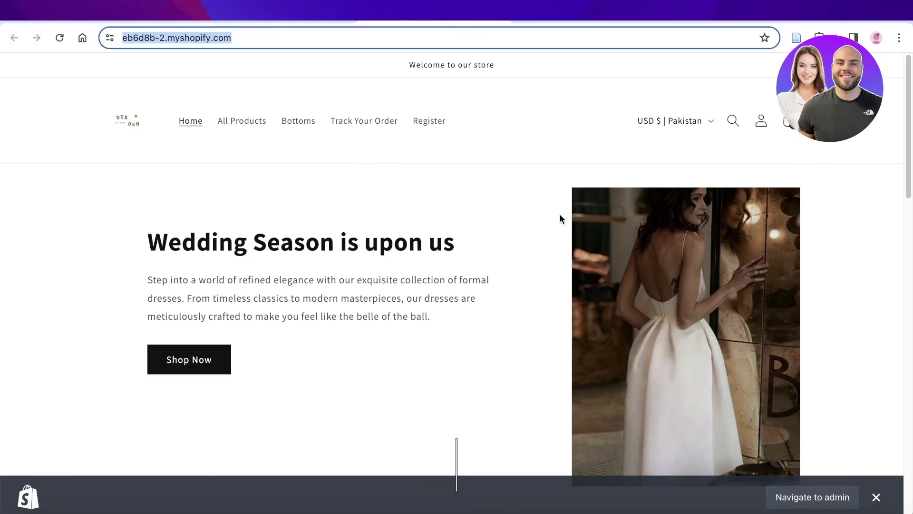
click(537, 209)
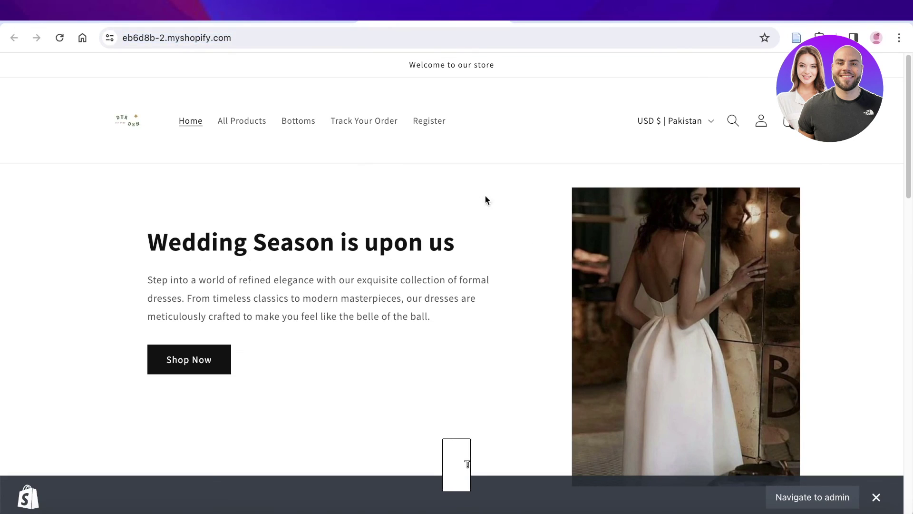
click(293, 23)
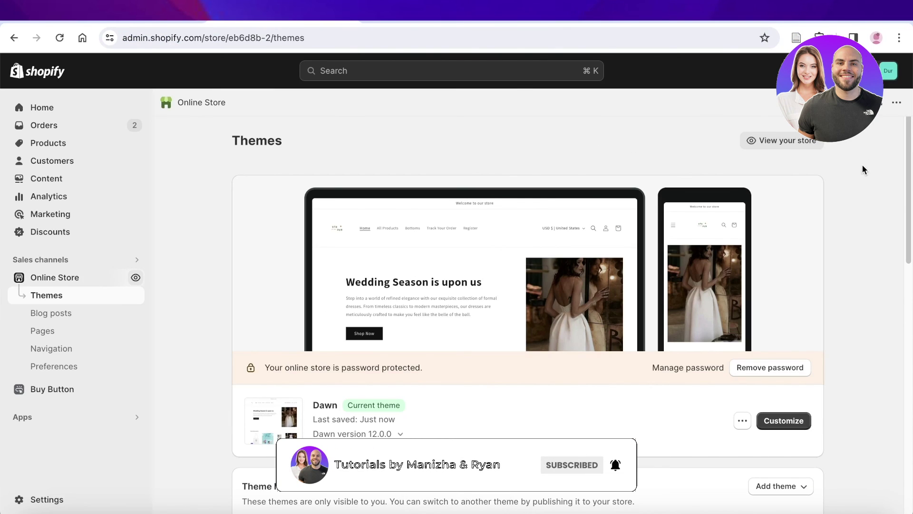